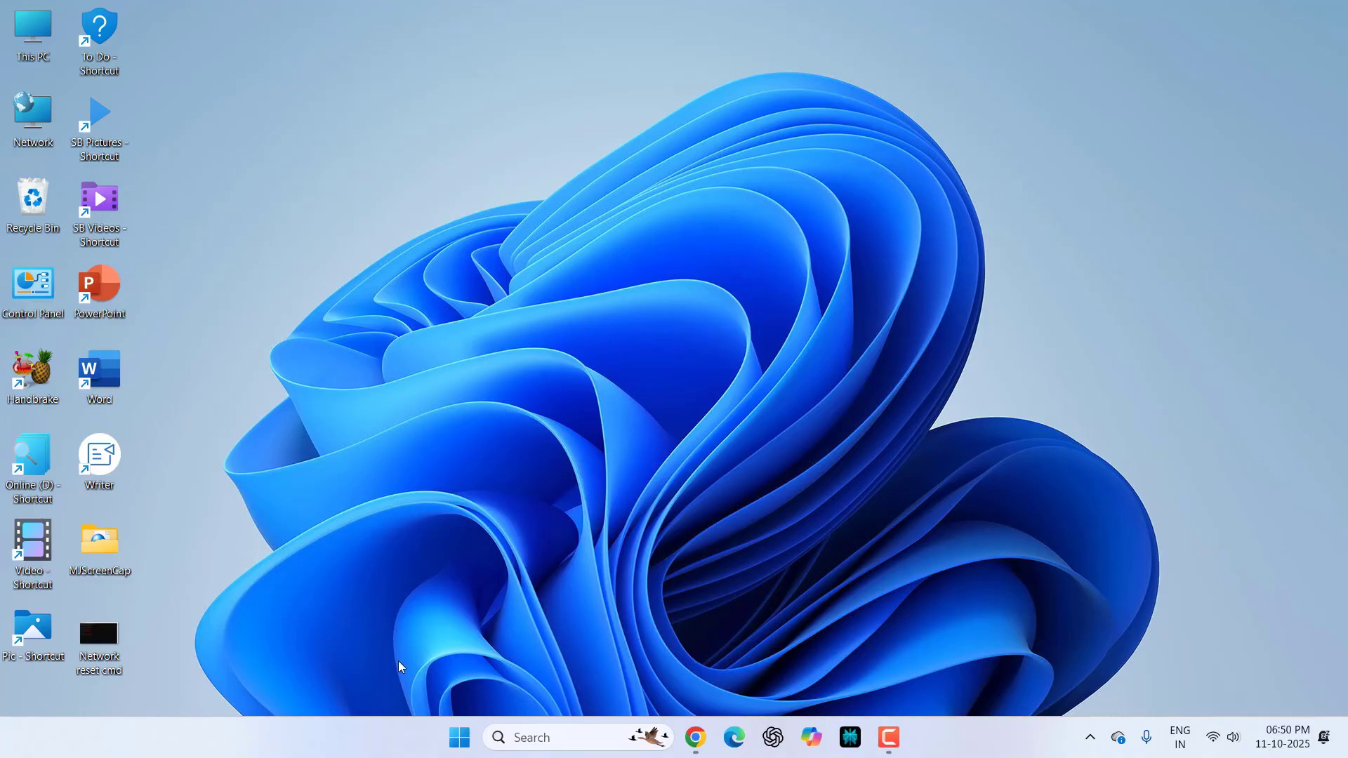
Open the Windows Settings and view the Bluetooth & devices page with its Bluetooth switch.
{"action": "left_click", "coordinate": [460, 737]}
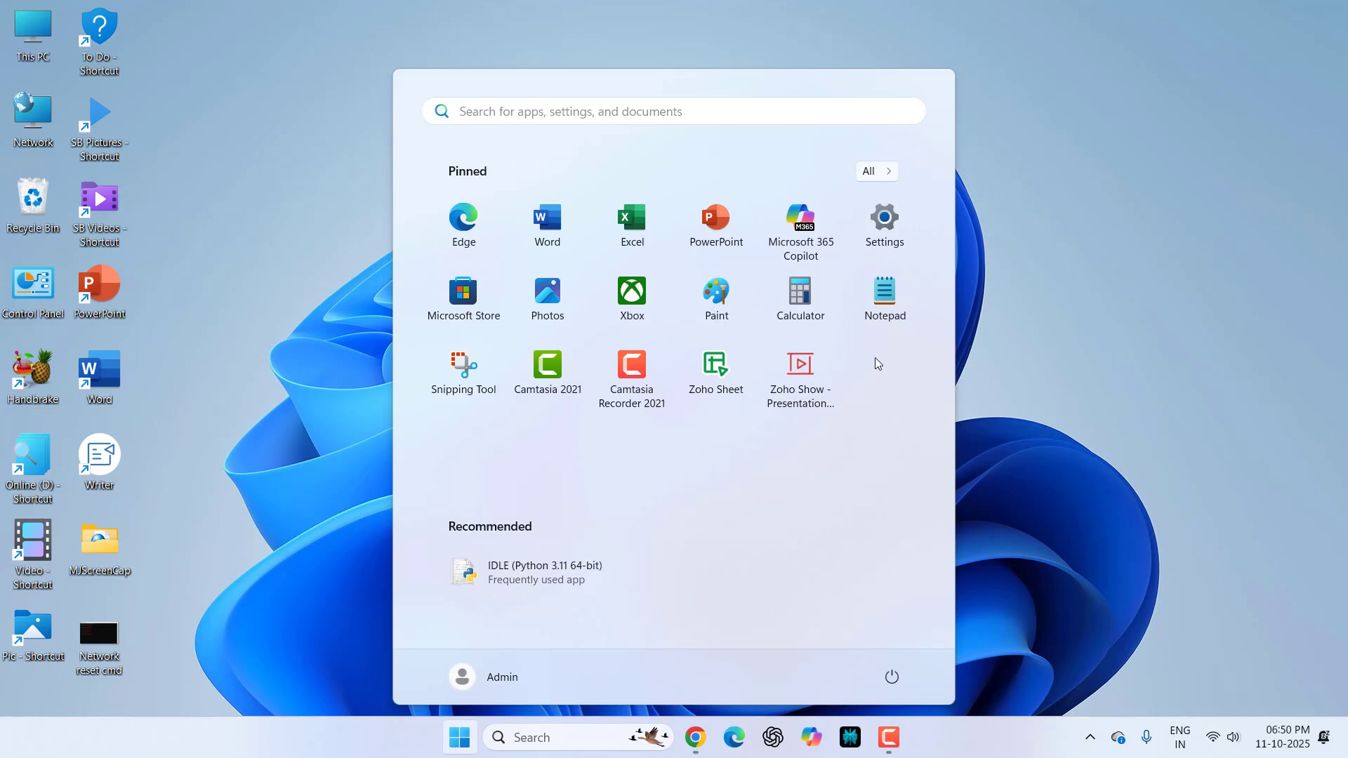
{"action": "left_click", "coordinate": [885, 223]}
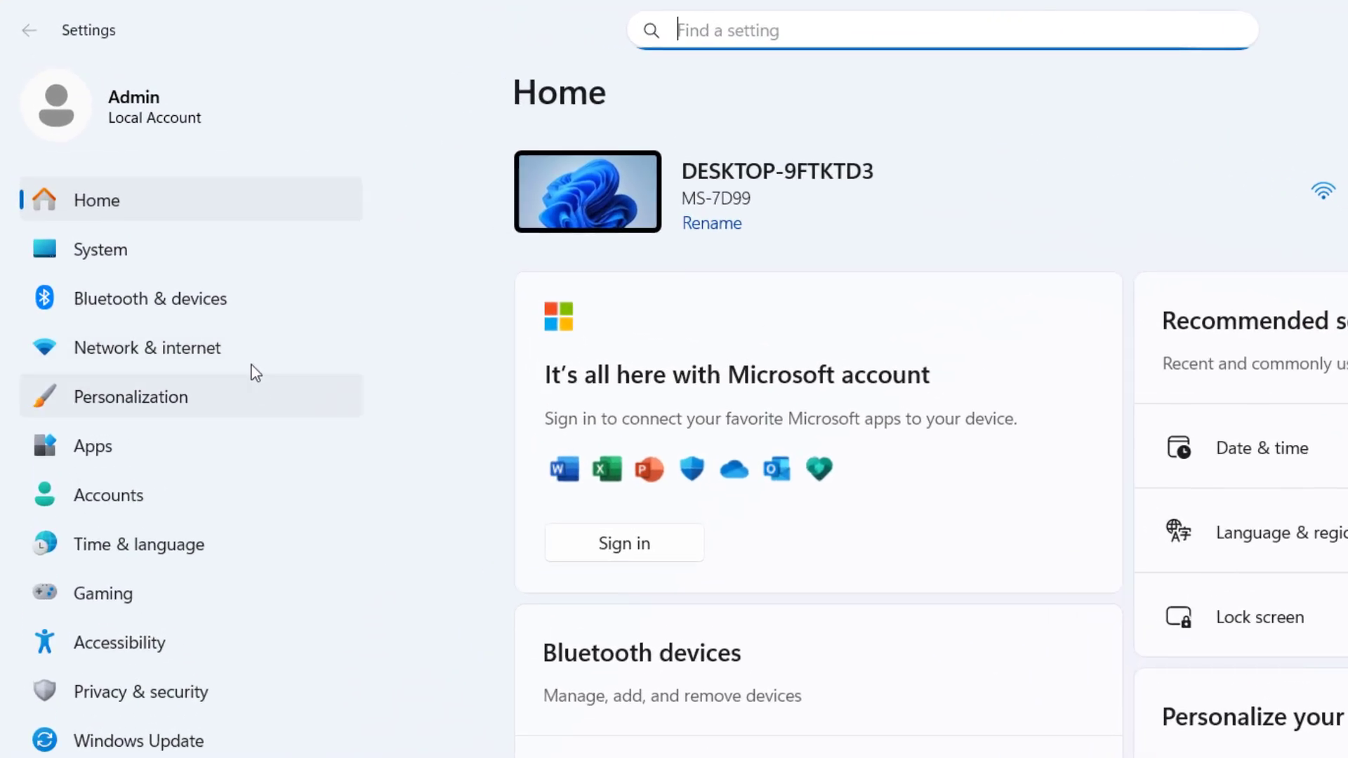
{"action": "left_click", "coordinate": [105, 301]}
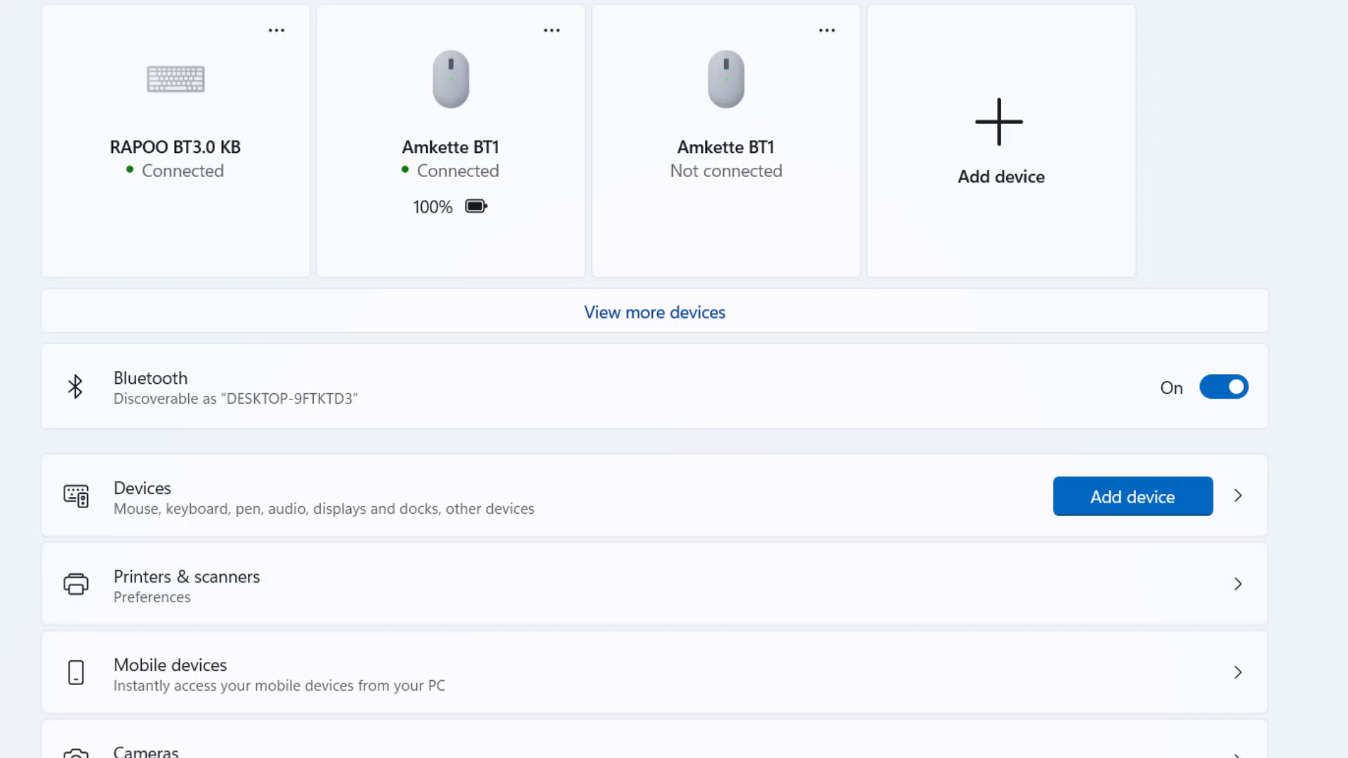
Find the Bluetooth troubleshooter among the other troubleshooters in the System settings, and close Settings.
{"action": "left_click", "coordinate": [65, 140]}
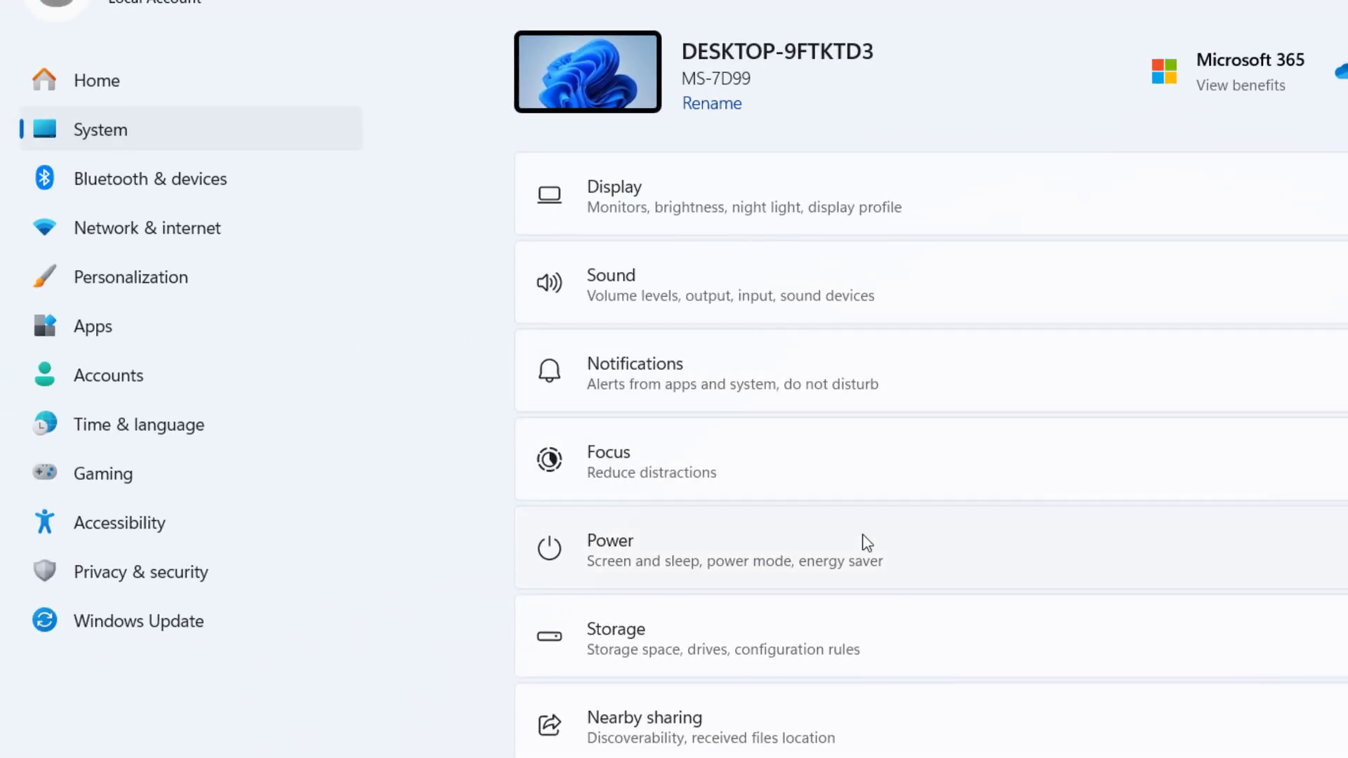
{"action": "scroll", "coordinate": [849, 545], "scroll_direction": "down", "scroll_amount": 6}
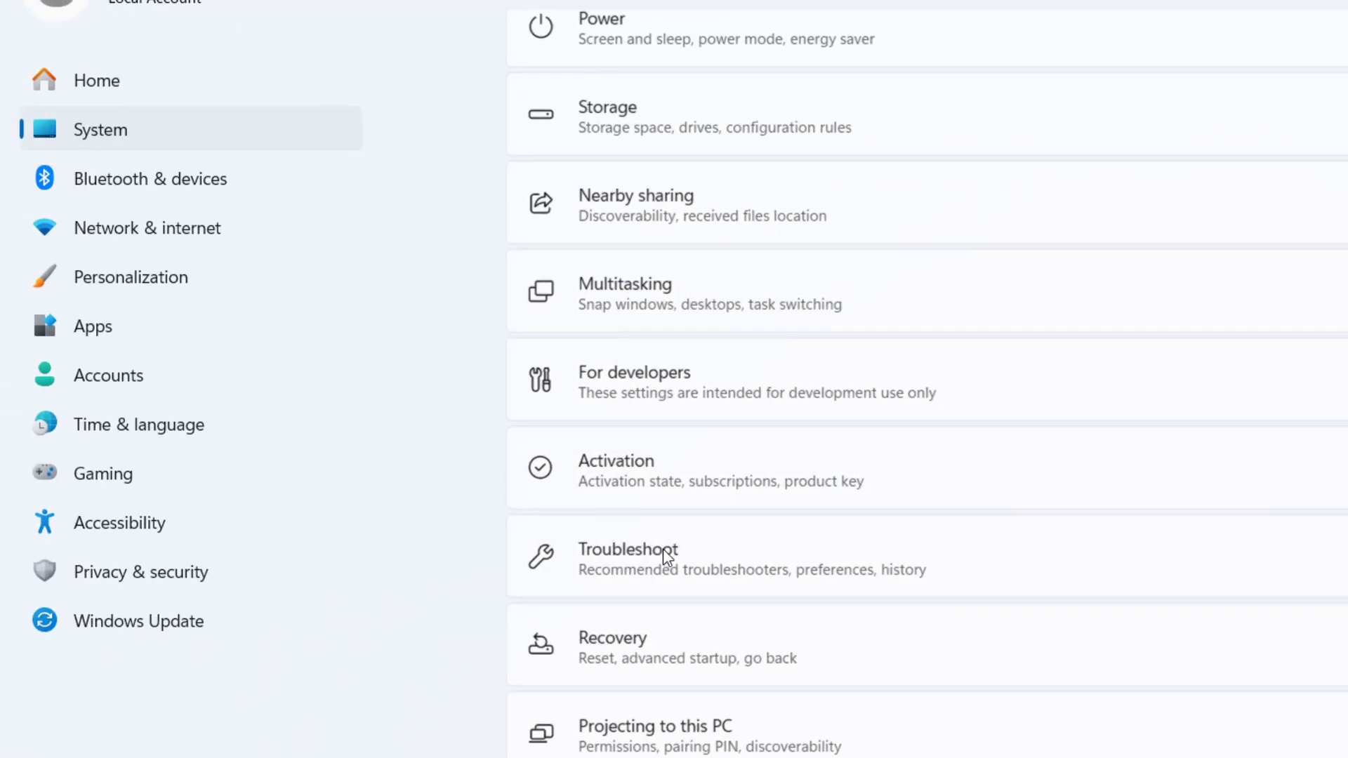
{"action": "left_click", "coordinate": [663, 549]}
{"action": "left_click", "coordinate": [693, 289]}
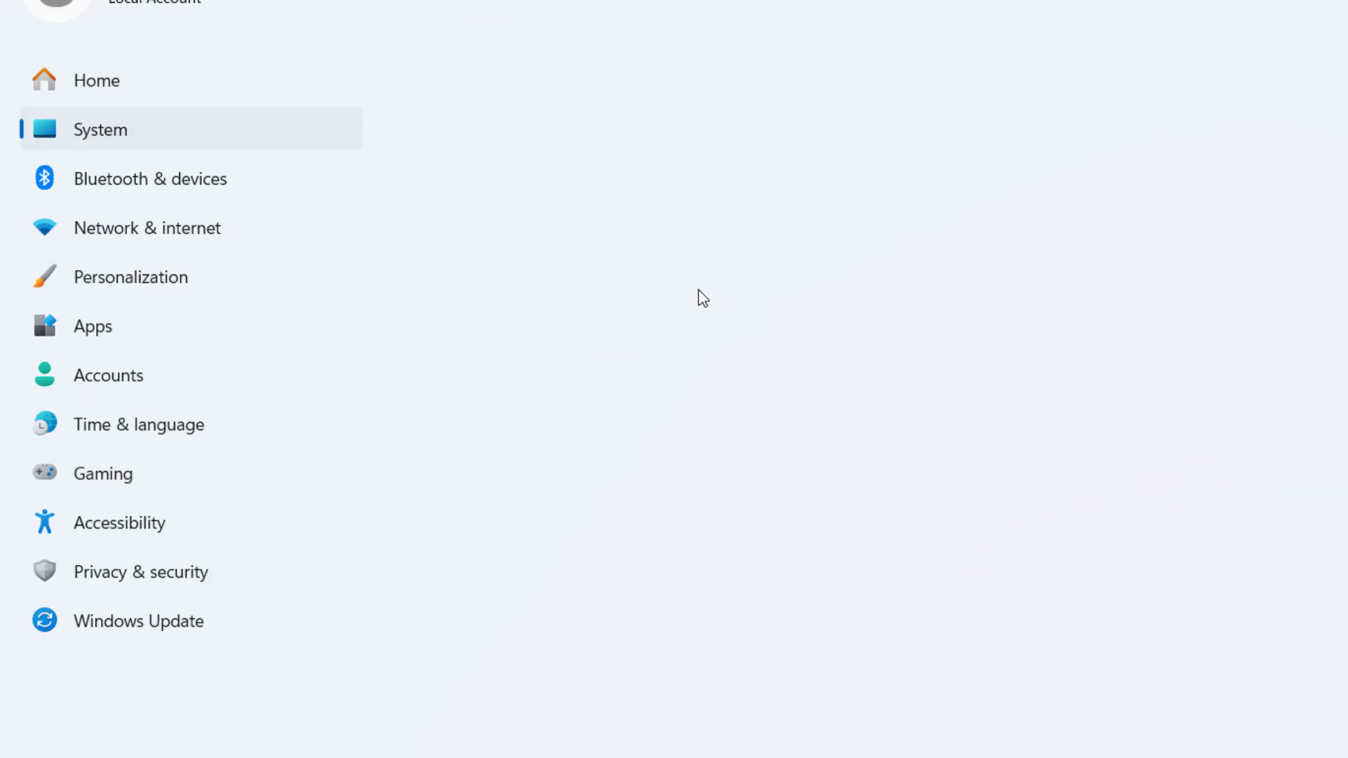
{"action": "scroll", "coordinate": [746, 325], "scroll_direction": "down", "scroll_amount": 2}
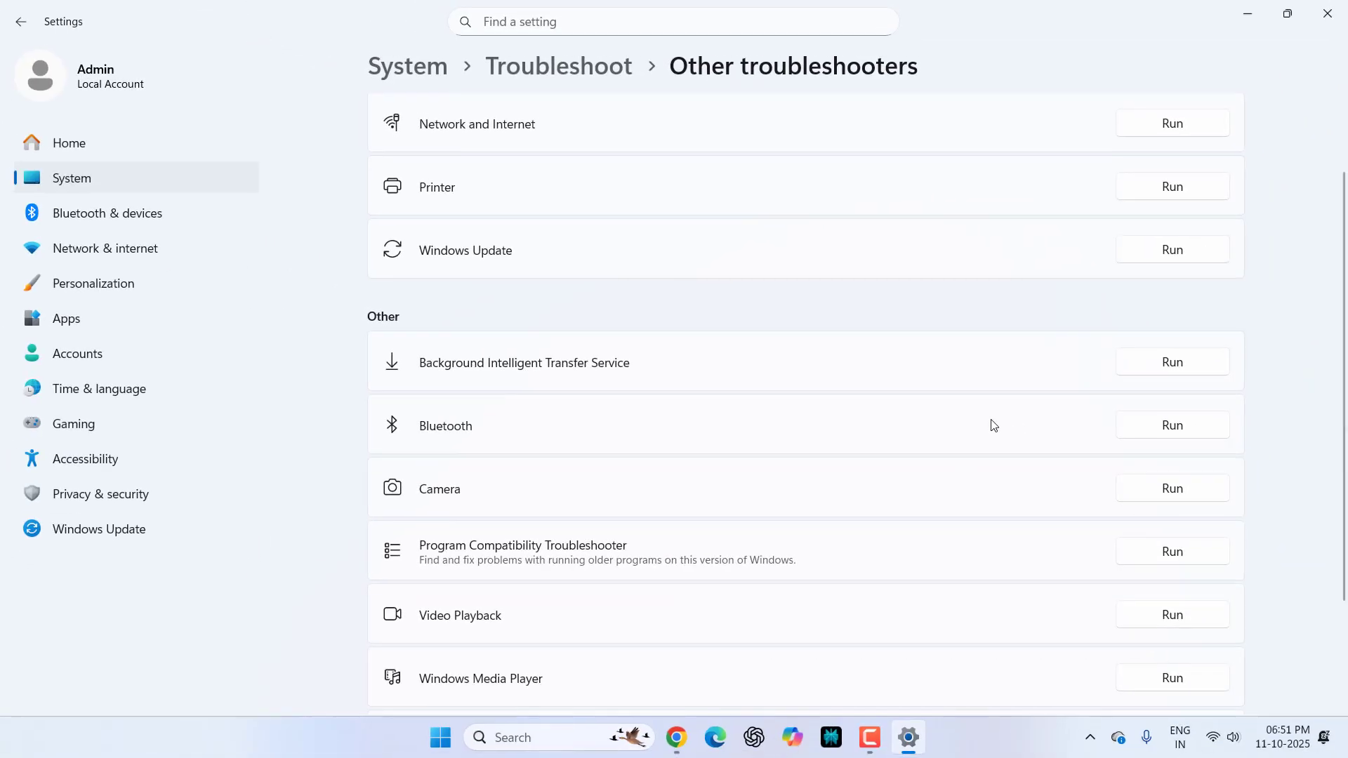
{"action": "left_click", "coordinate": [1337, 7]}
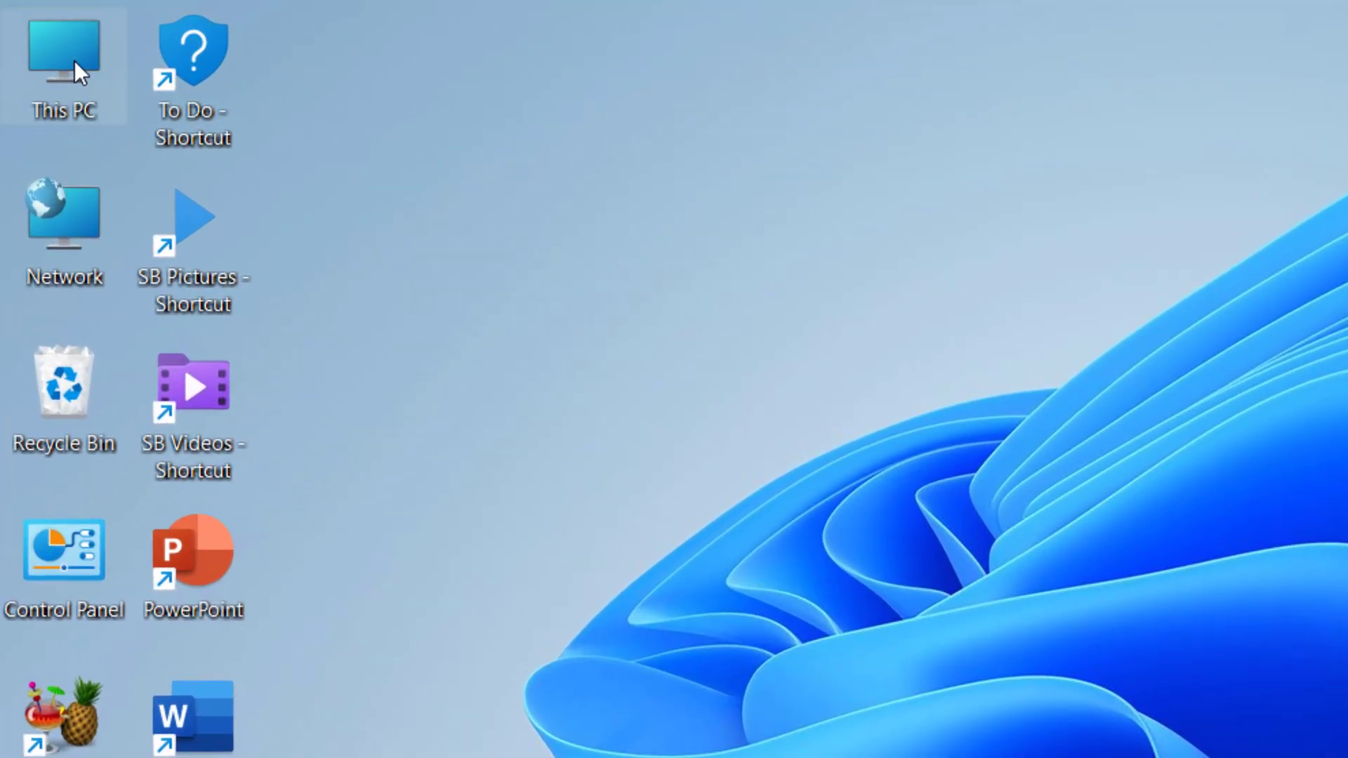
Open Computer Management for This PC, show Device Manager, and move the window clear of the desktop icons.
{"action": "right_click", "coordinate": [36, 31]}
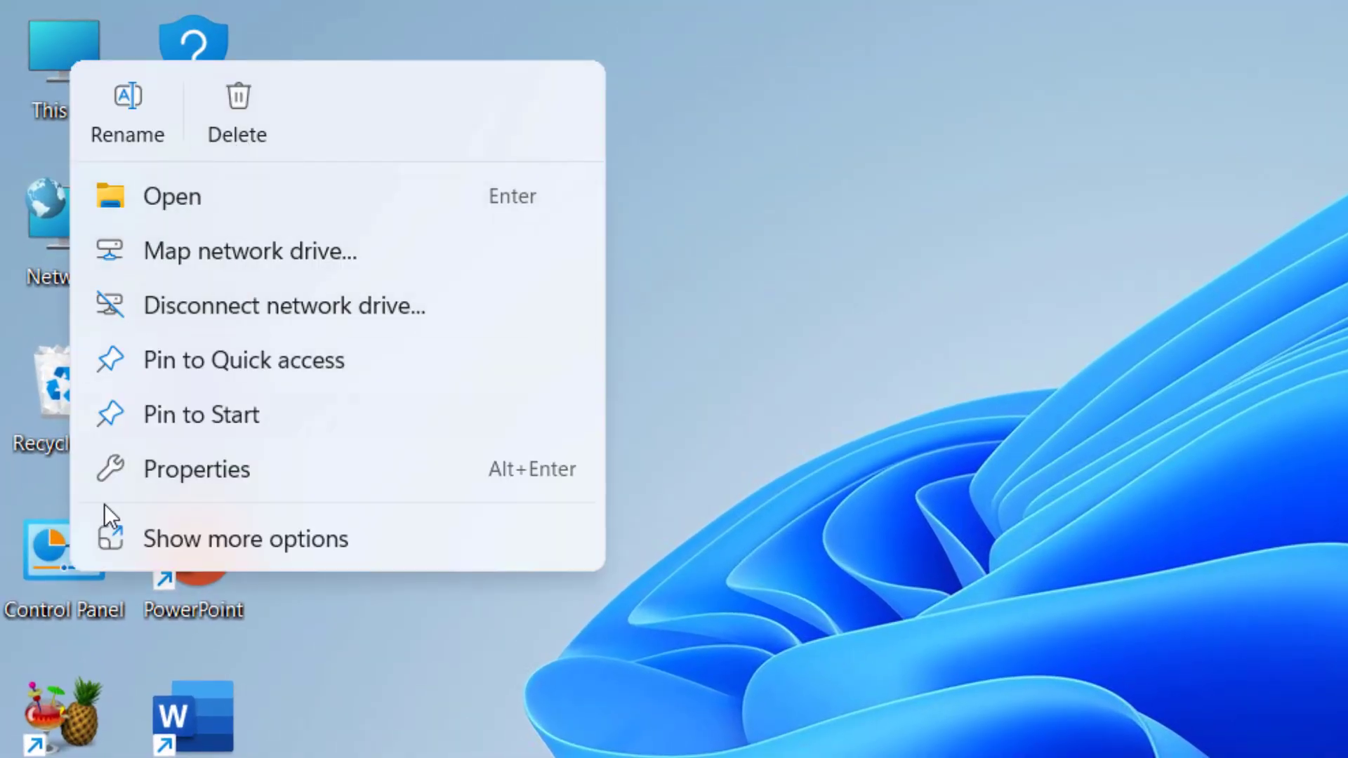
{"action": "left_click", "coordinate": [247, 549]}
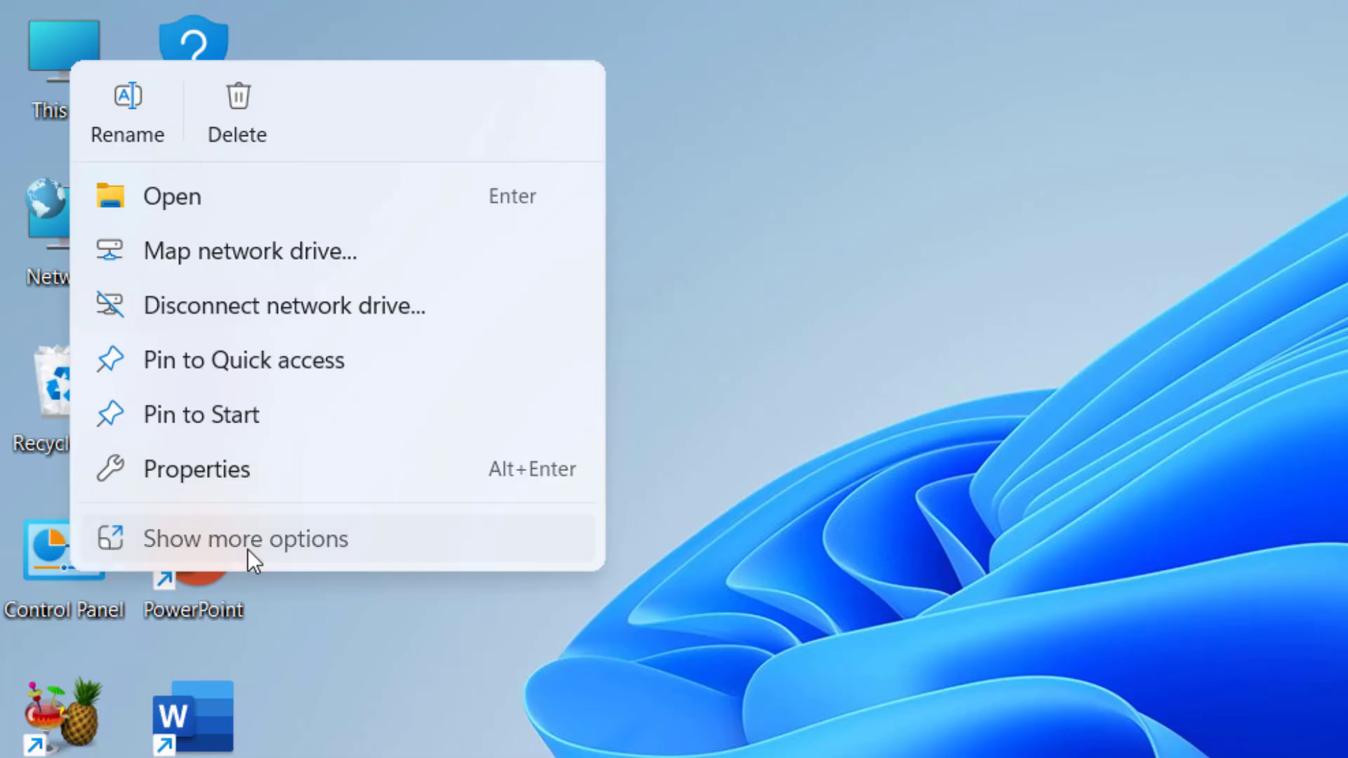
{"action": "left_click", "coordinate": [211, 181]}
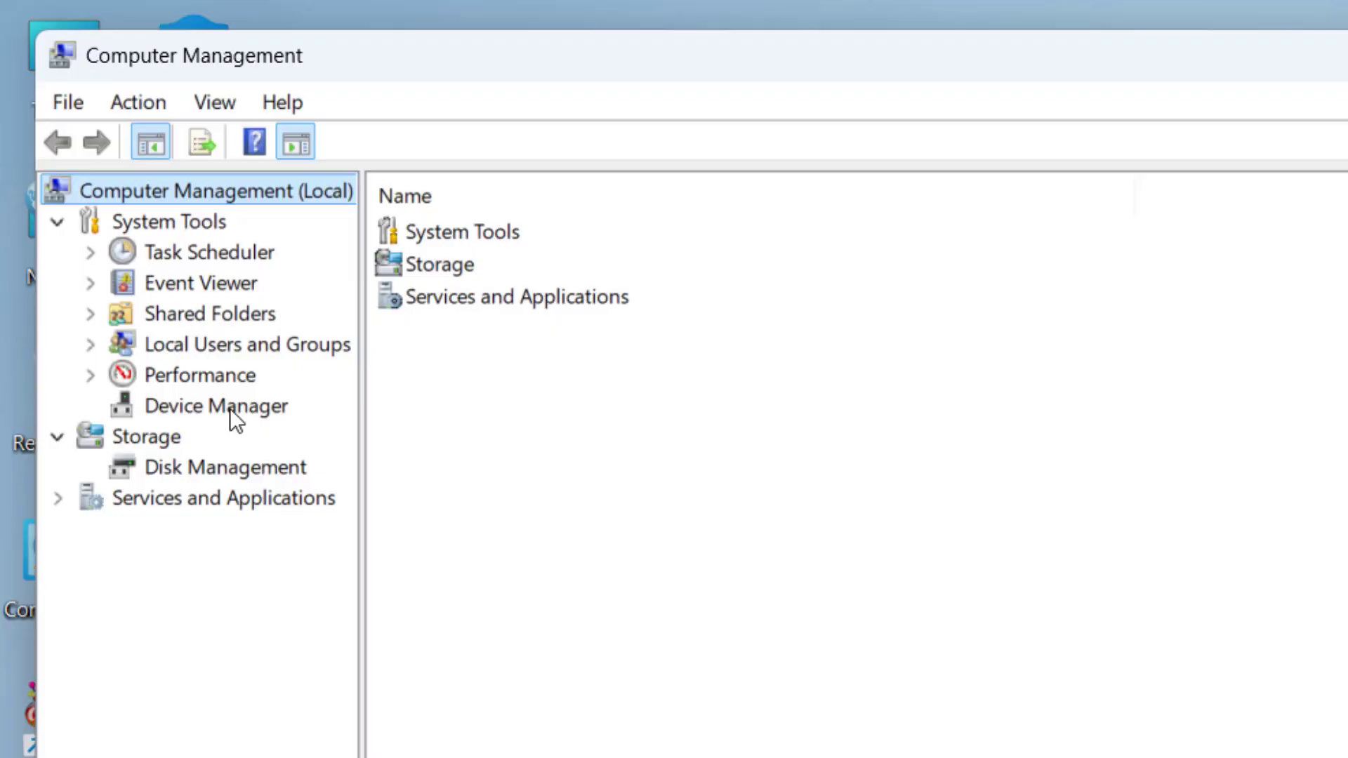
{"action": "left_click", "coordinate": [229, 407]}
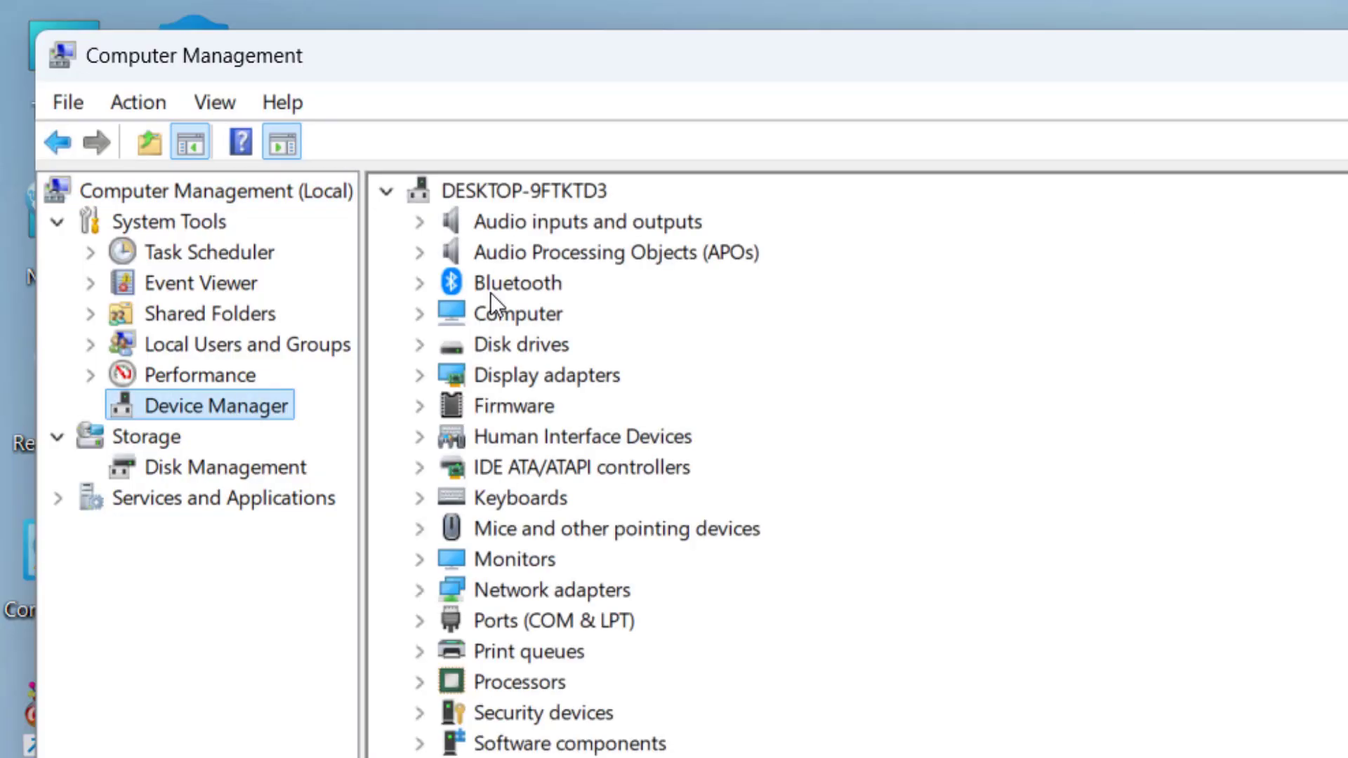
{"action": "left_click_drag", "start_coordinate": [500, 58], "coordinate": [749, 63]}
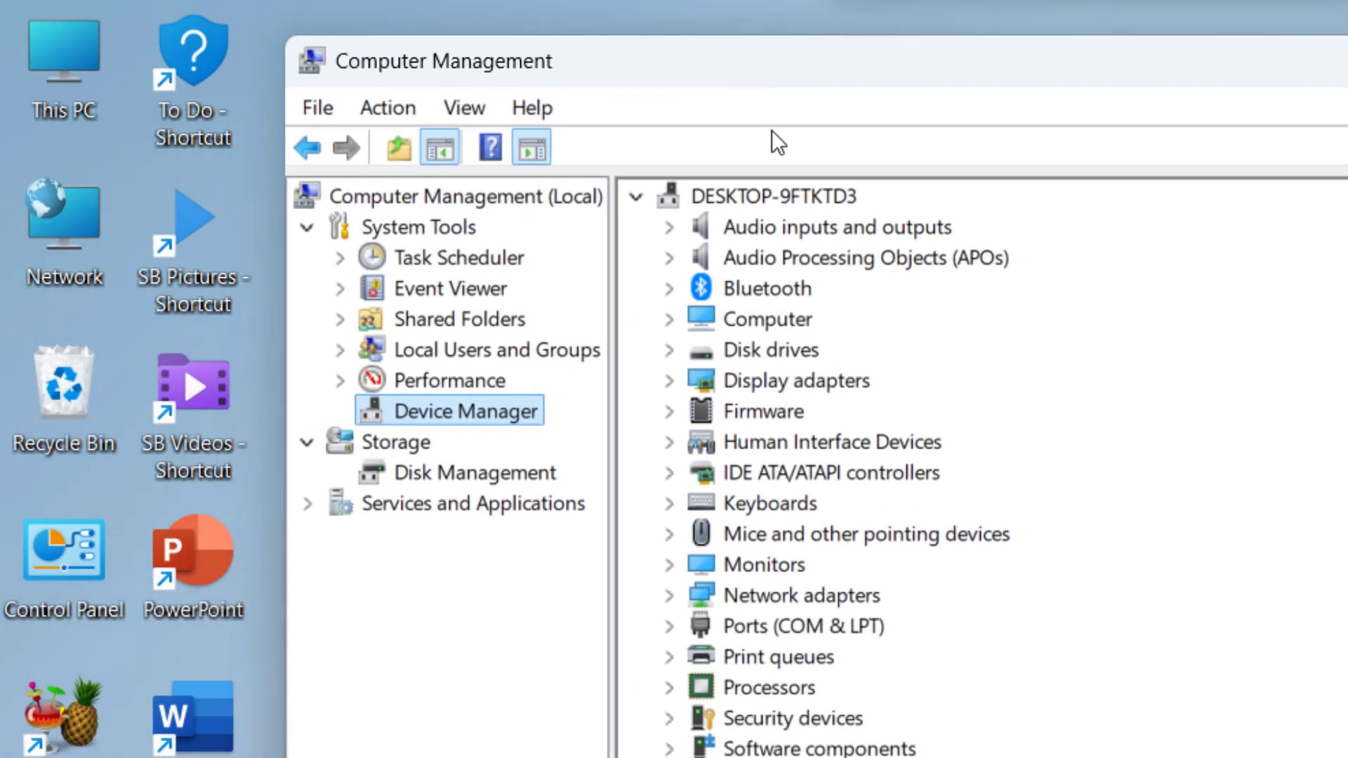
Scan for hardware changes from Audio inputs and outputs, and show hidden devices in the device list.
{"action": "left_click", "coordinate": [764, 226]}
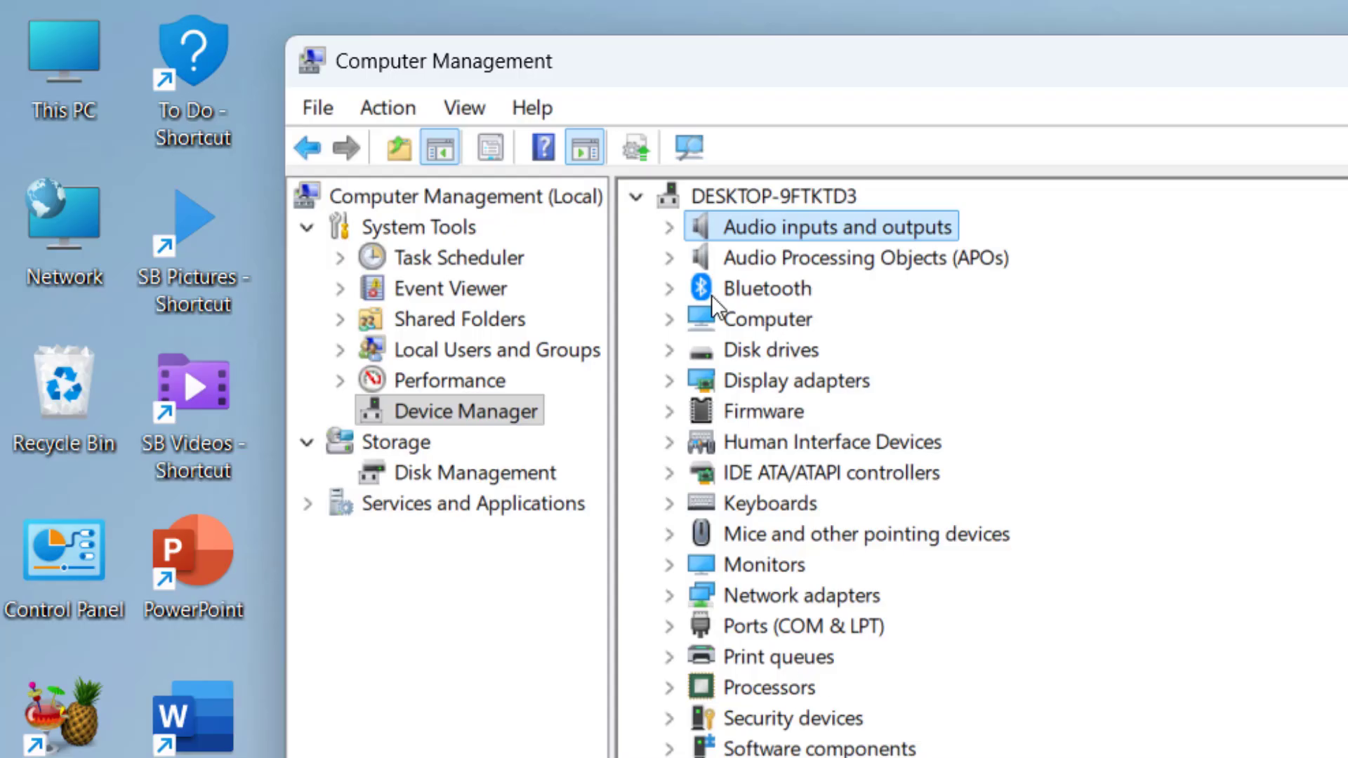
{"action": "right_click", "coordinate": [824, 234]}
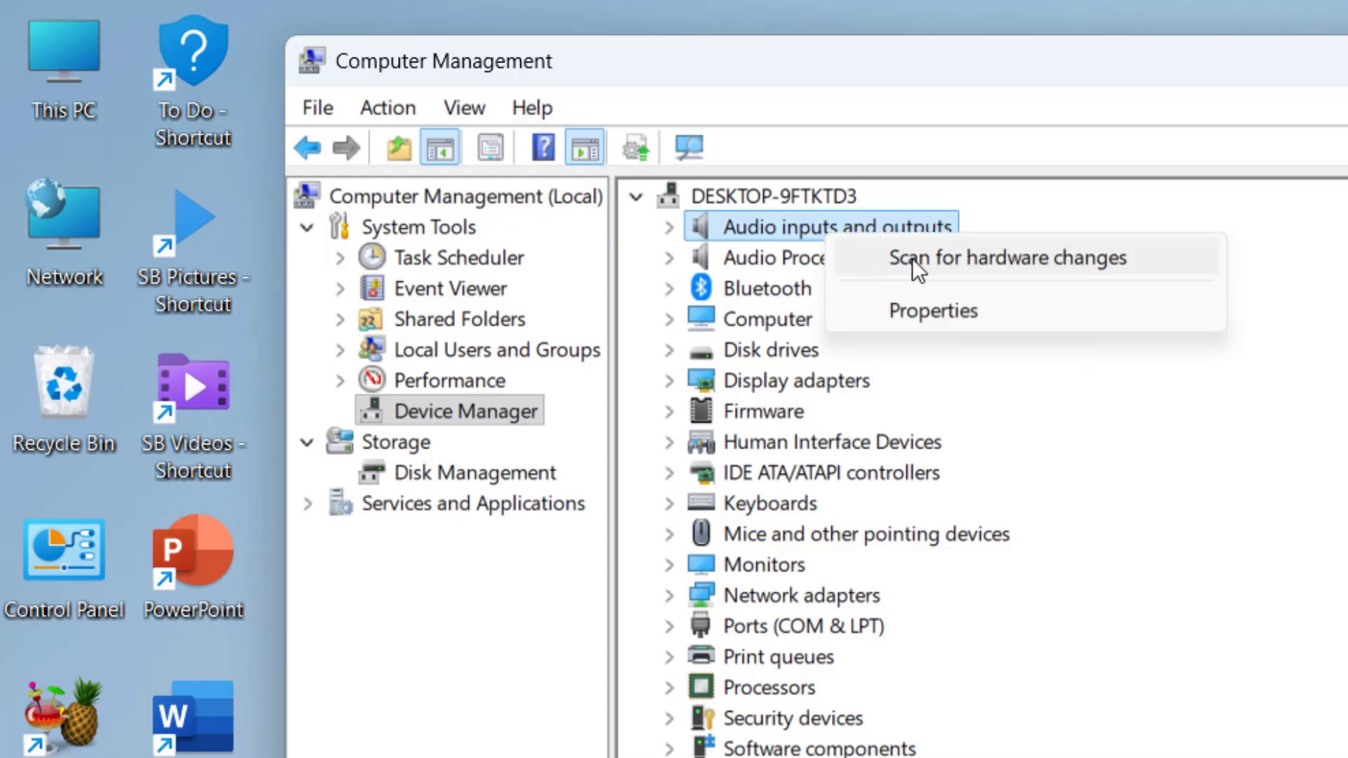
{"action": "left_click", "coordinate": [957, 258]}
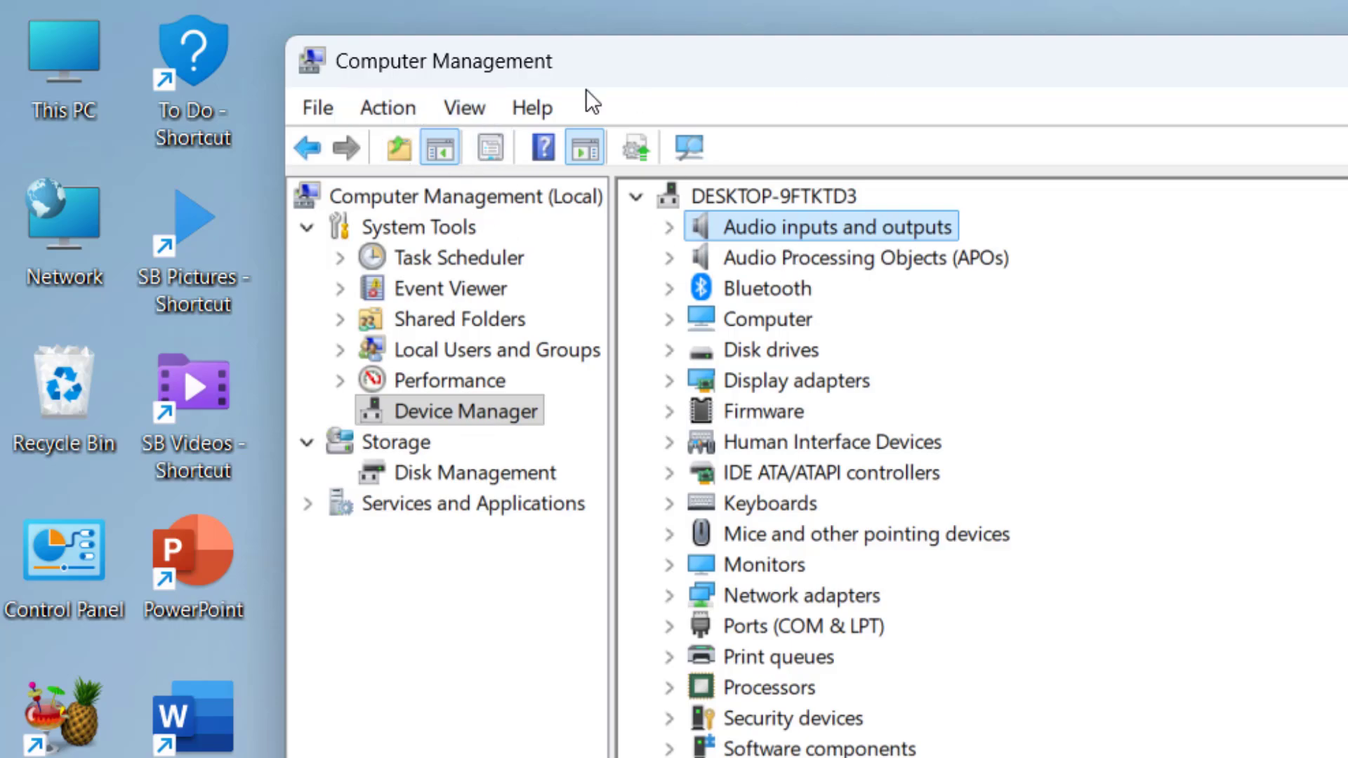
{"action": "left_click", "coordinate": [479, 110]}
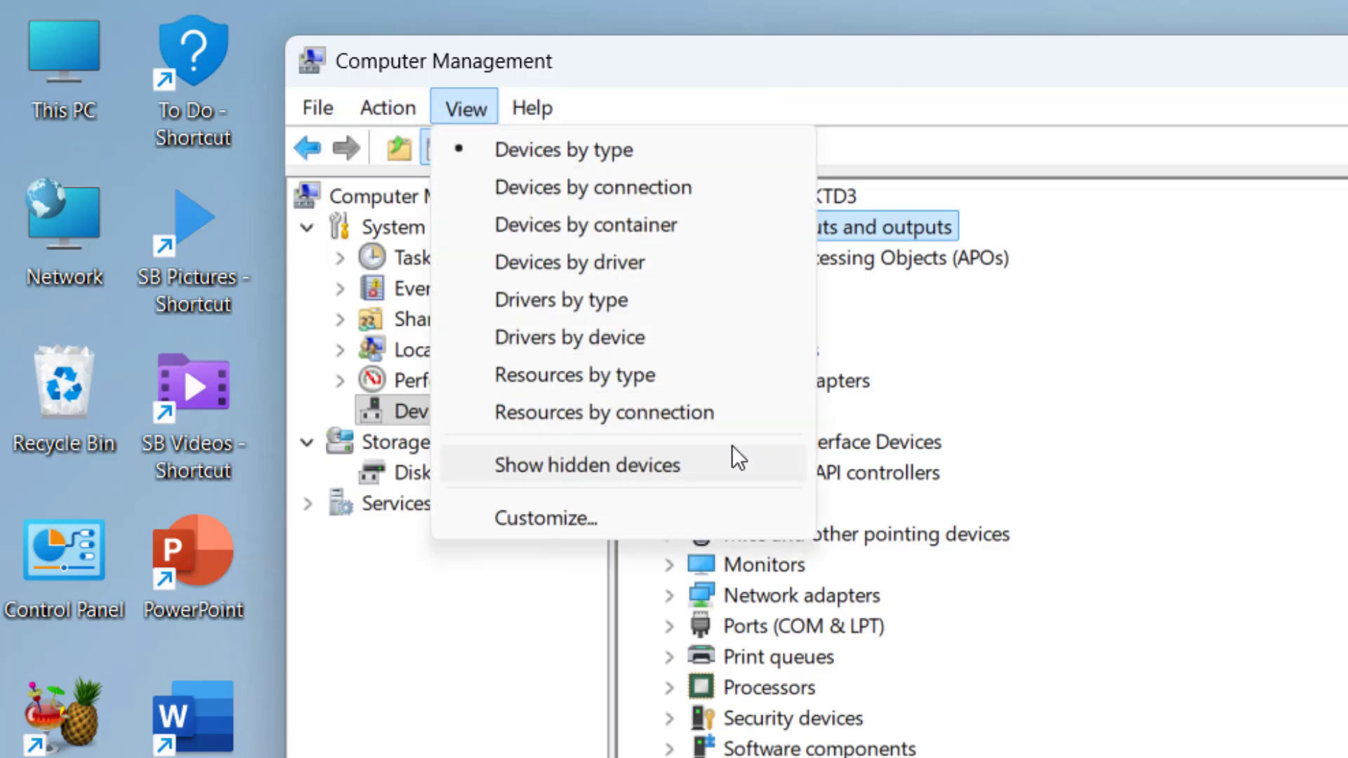
{"action": "left_click", "coordinate": [626, 473]}
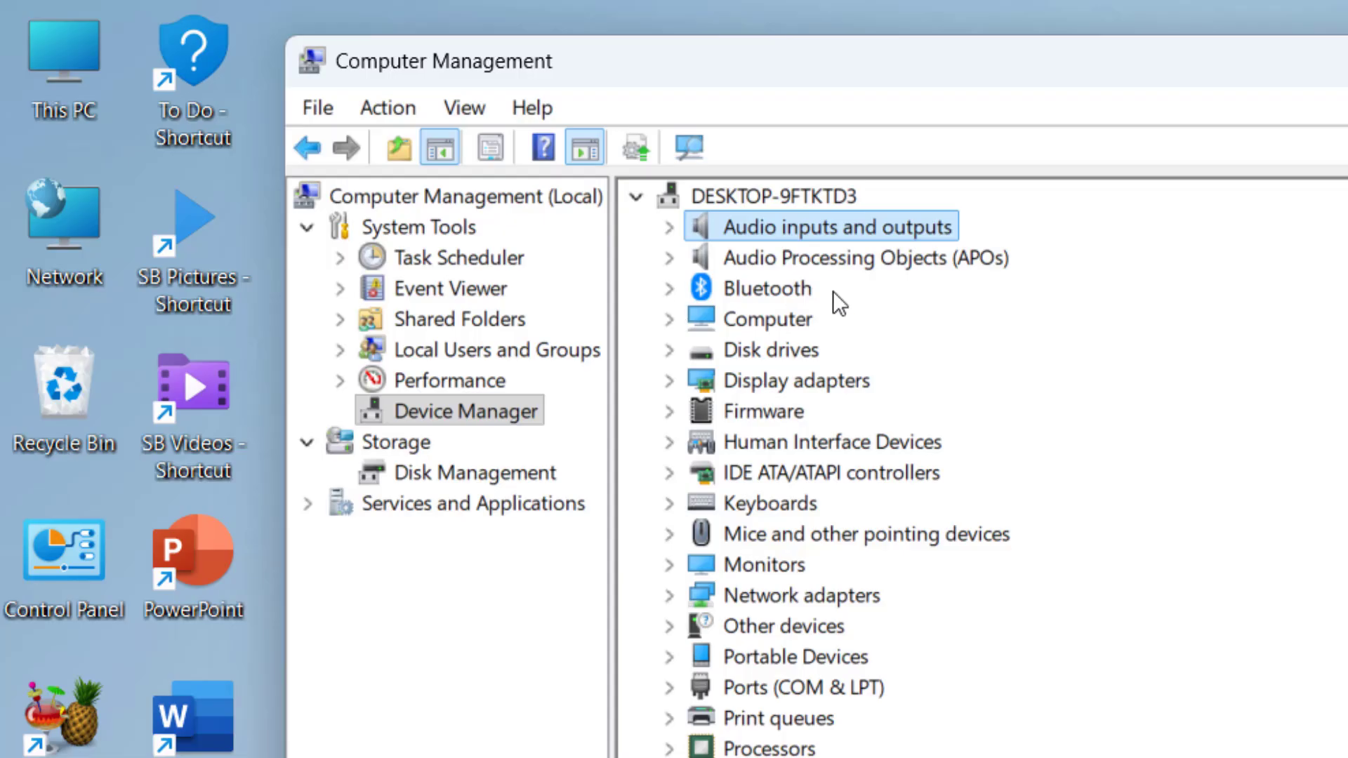
Expand the Bluetooth category and examine the driver search options for Intel(R) Wireless Bluetooth(R), leaving the driver update cancelled.
{"action": "left_click", "coordinate": [669, 289]}
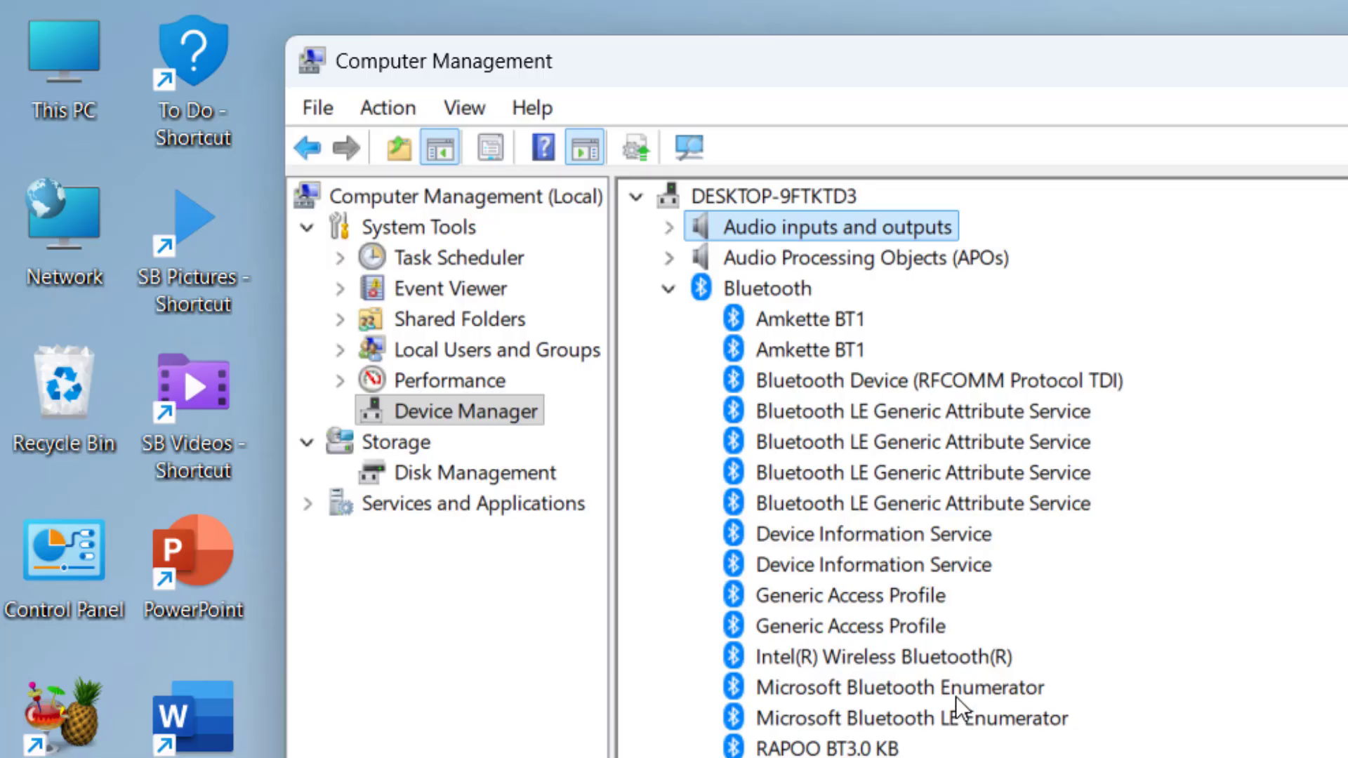
{"action": "left_click", "coordinate": [858, 659]}
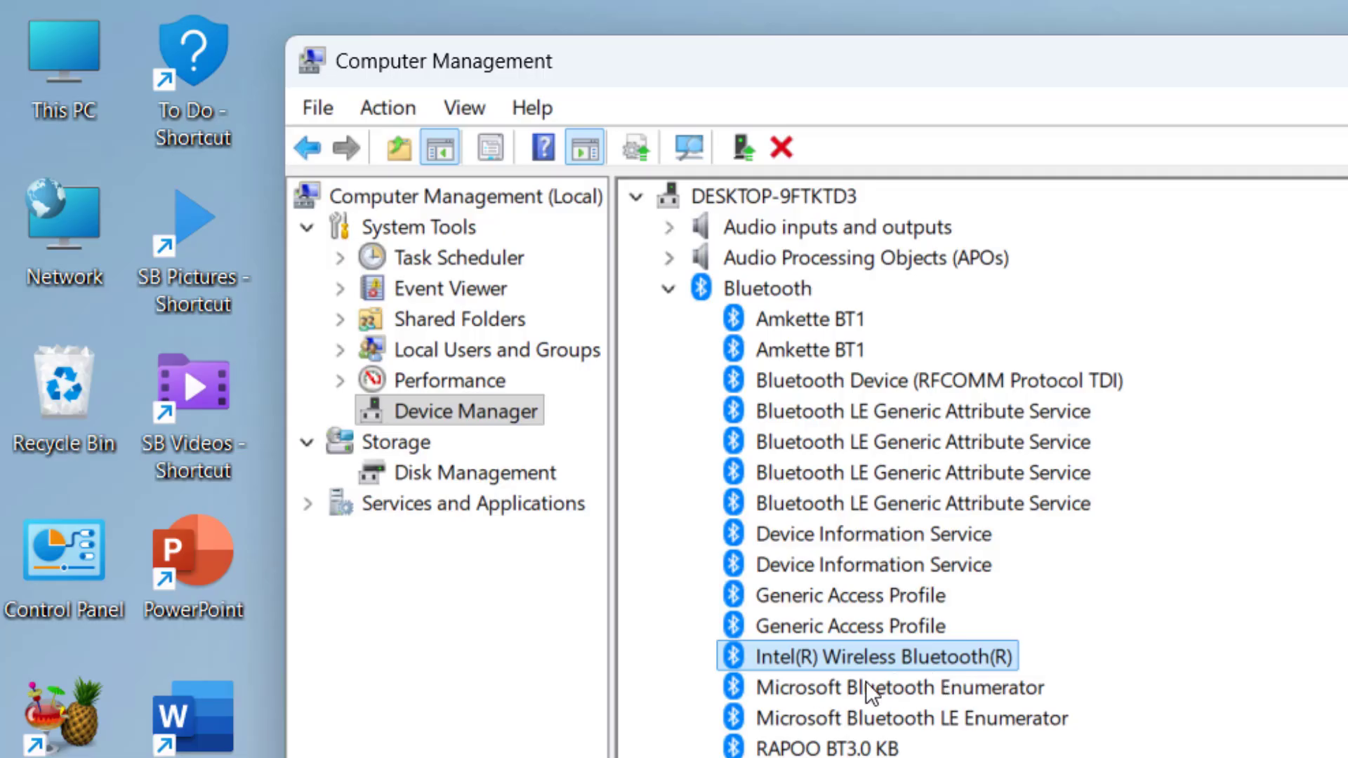
{"action": "right_click", "coordinate": [874, 664]}
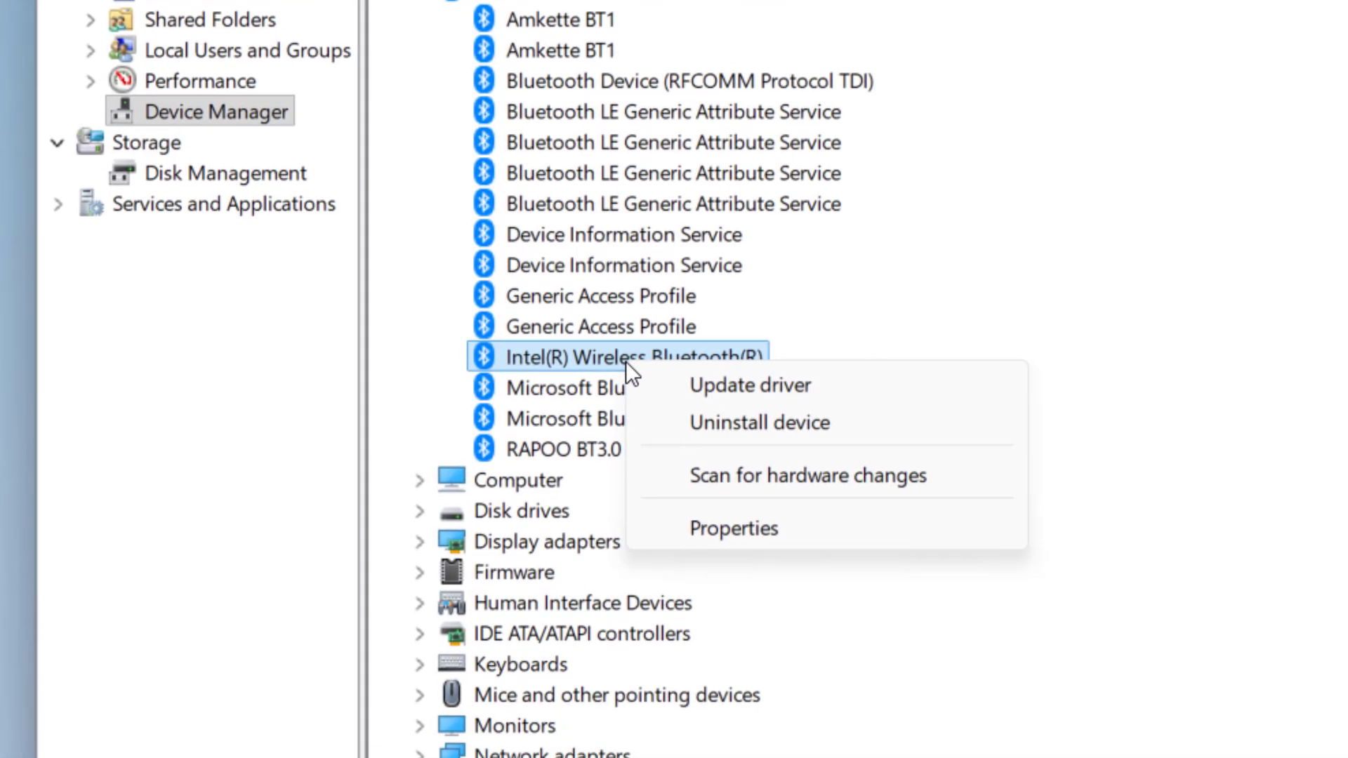
{"action": "left_click", "coordinate": [748, 388]}
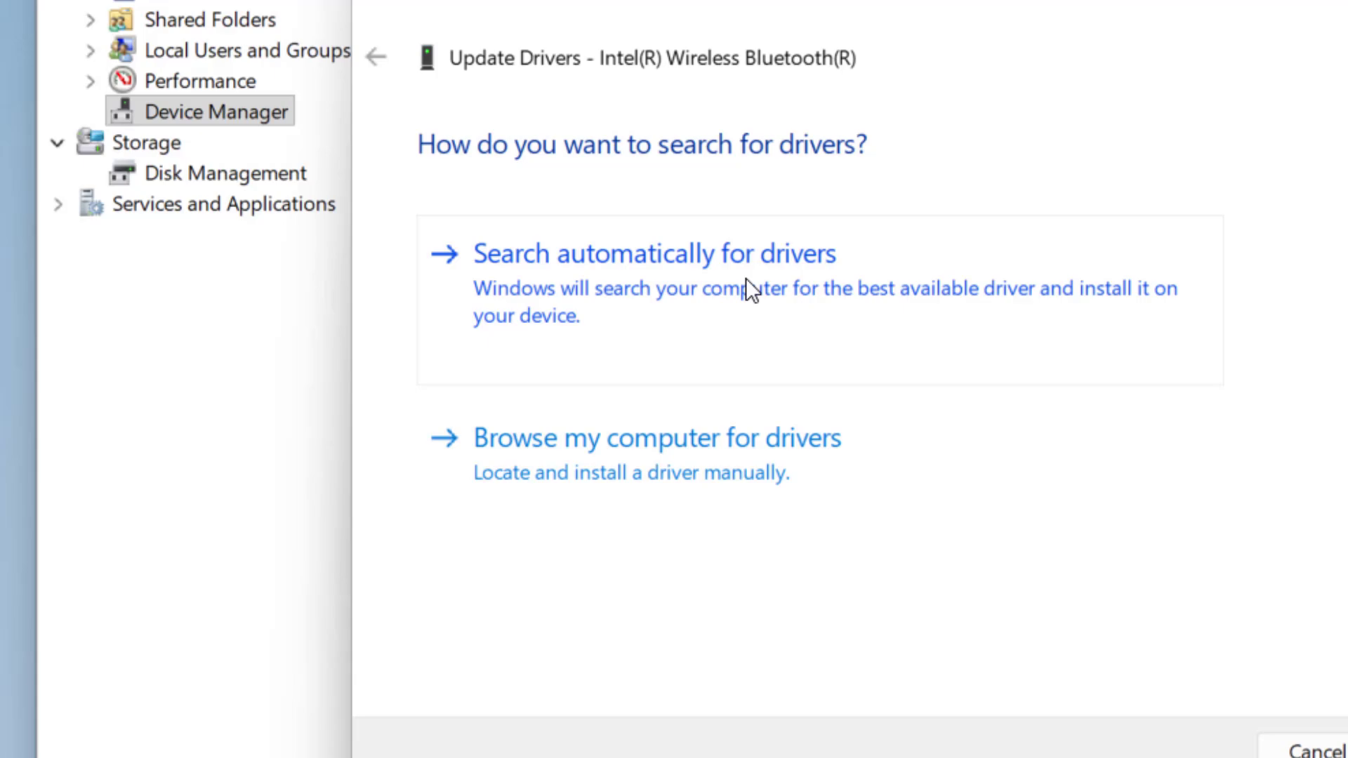
{"action": "left_click", "coordinate": [1302, 748]}
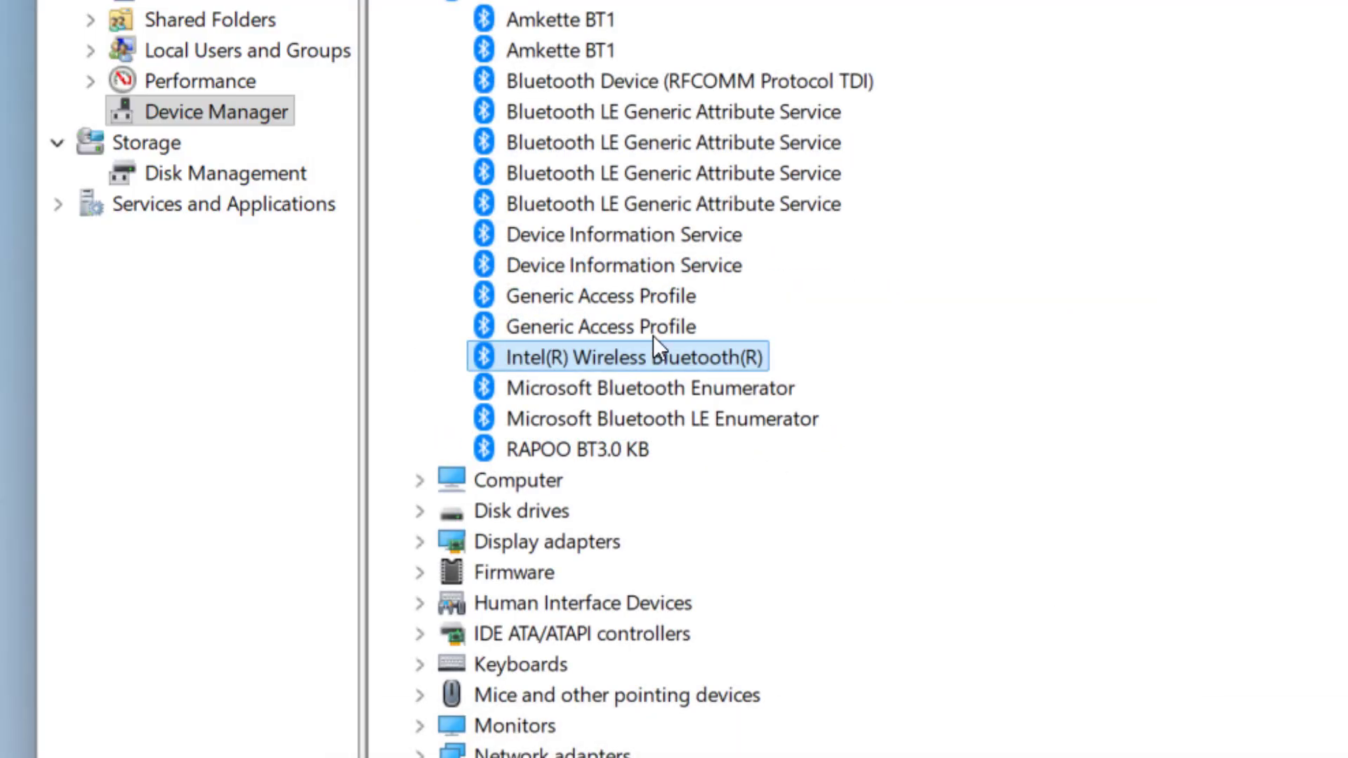
Try a manual driver update for Intel(R) Wireless Bluetooth(R), picking the same-named model from the available drivers, and cancel before installing.
{"action": "right_click", "coordinate": [620, 350]}
{"action": "left_click", "coordinate": [755, 376]}
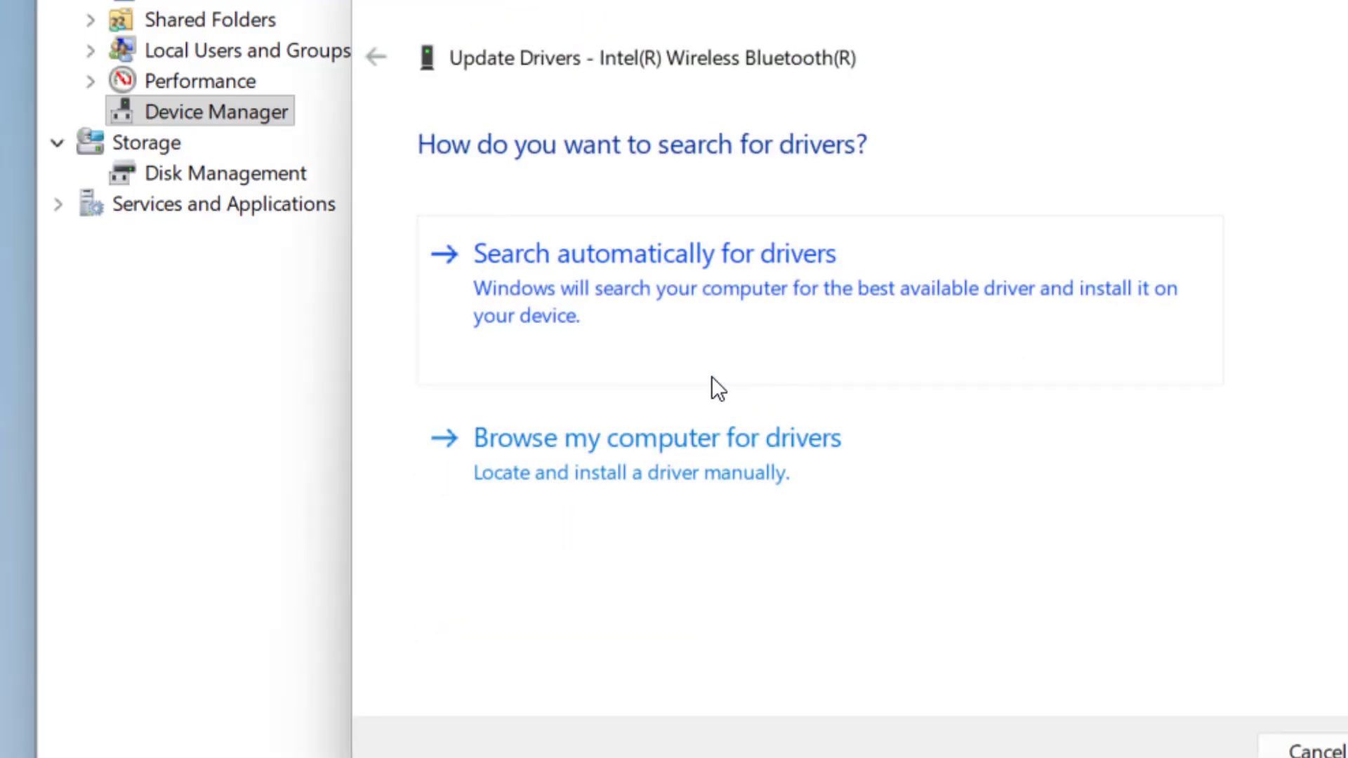
{"action": "left_click", "coordinate": [620, 475]}
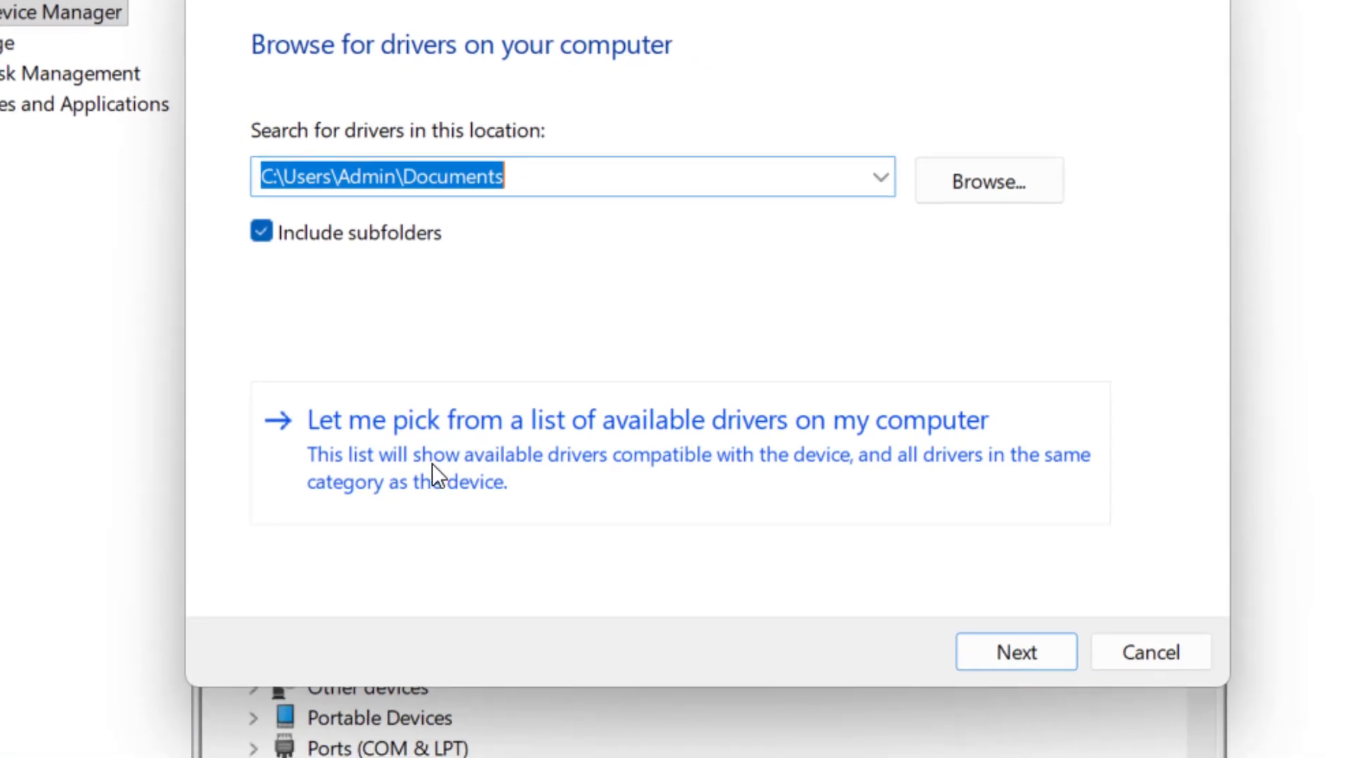
{"action": "left_click", "coordinate": [432, 464]}
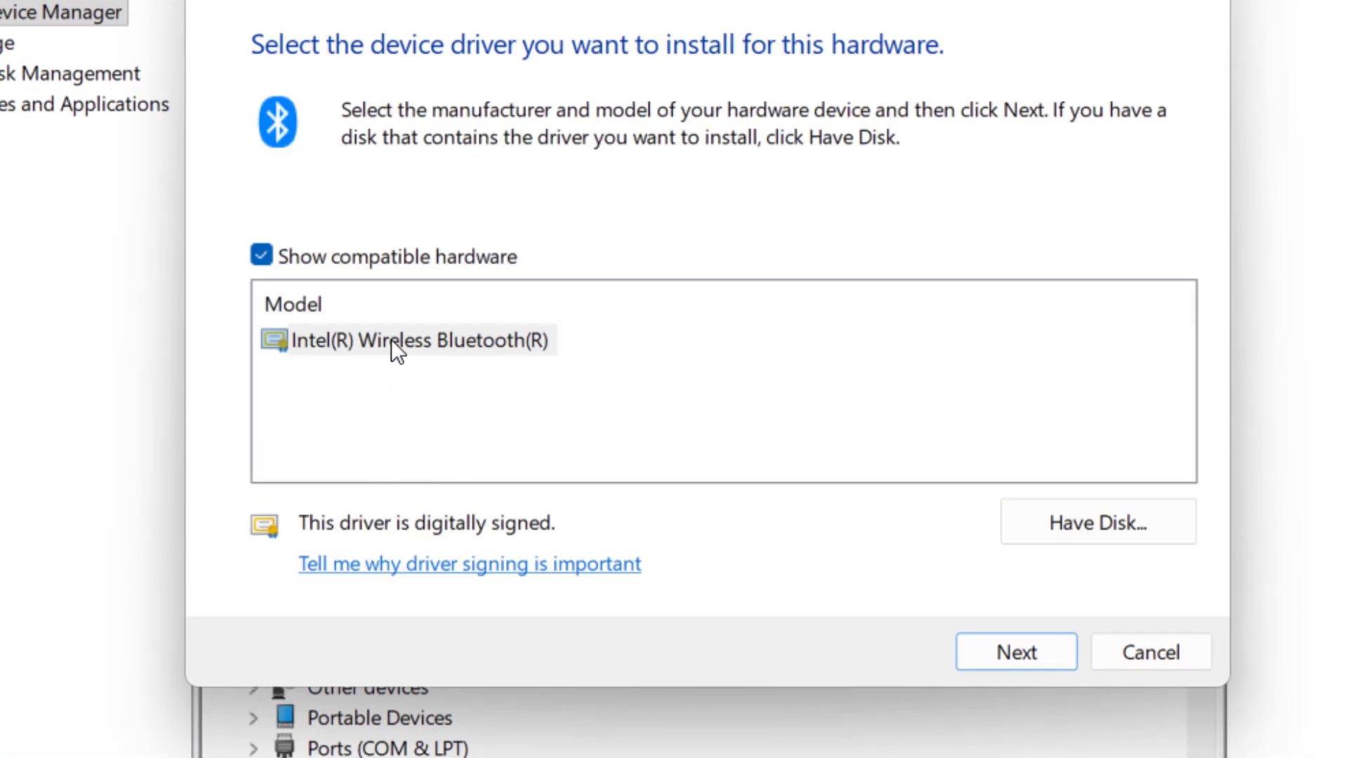
{"action": "left_click", "coordinate": [390, 339]}
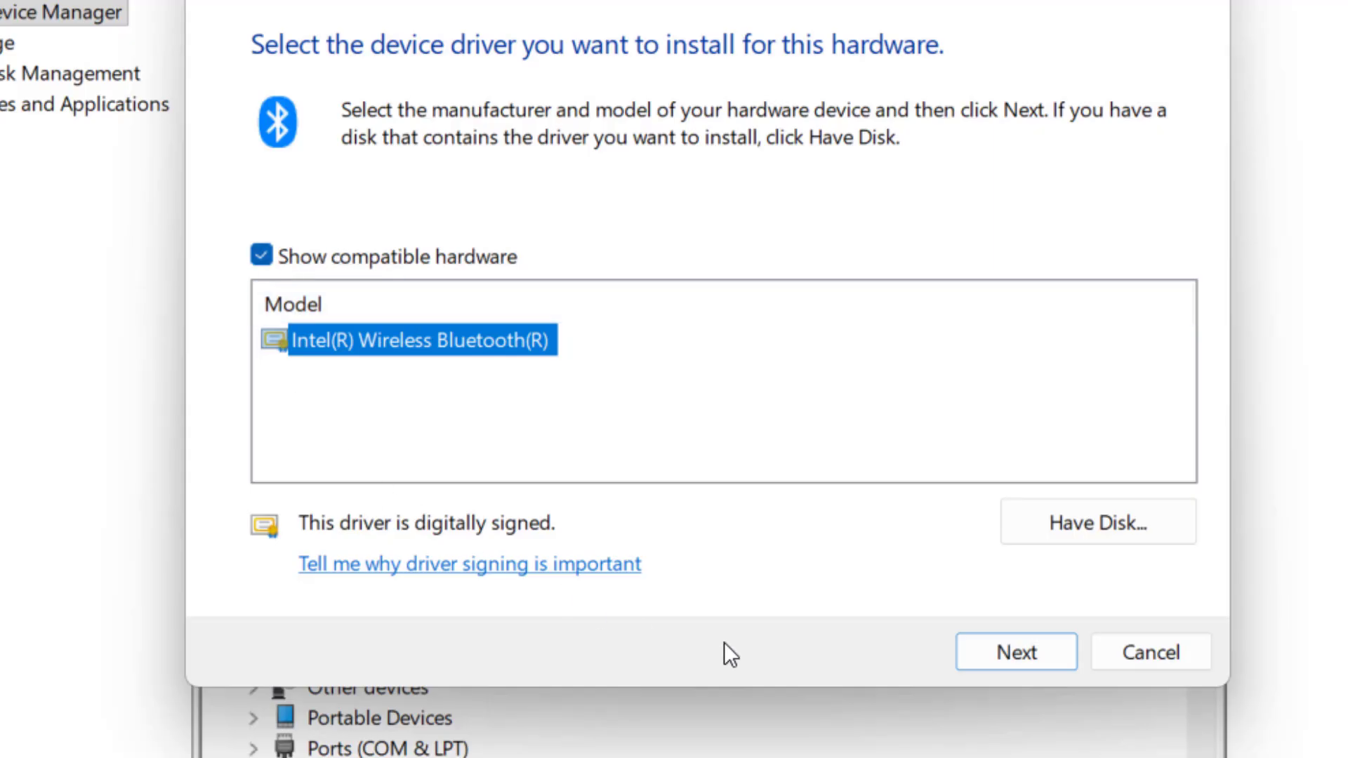
{"action": "left_click", "coordinate": [1128, 663]}
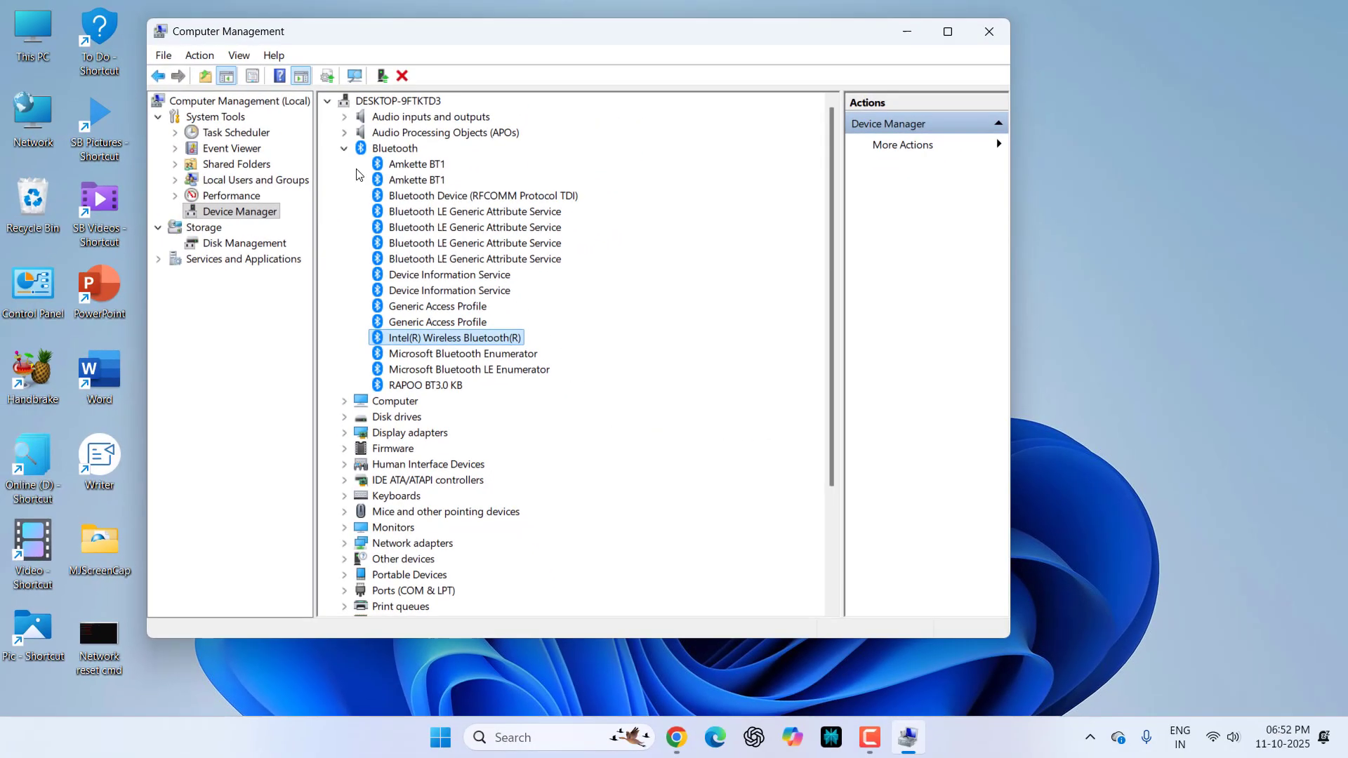
{"action": "left_click", "coordinate": [344, 148]}
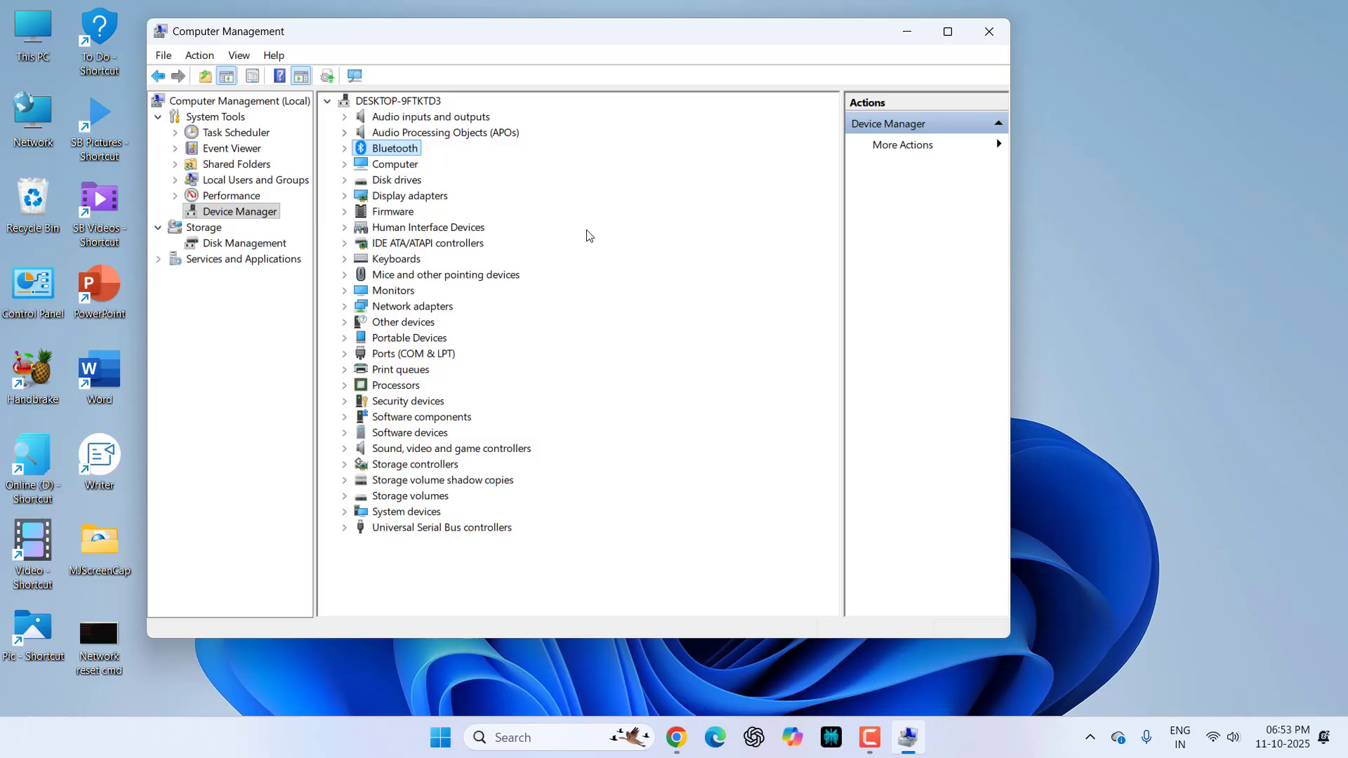
{"action": "right_click", "coordinate": [360, 153]}
{"action": "left_click", "coordinate": [344, 148]}
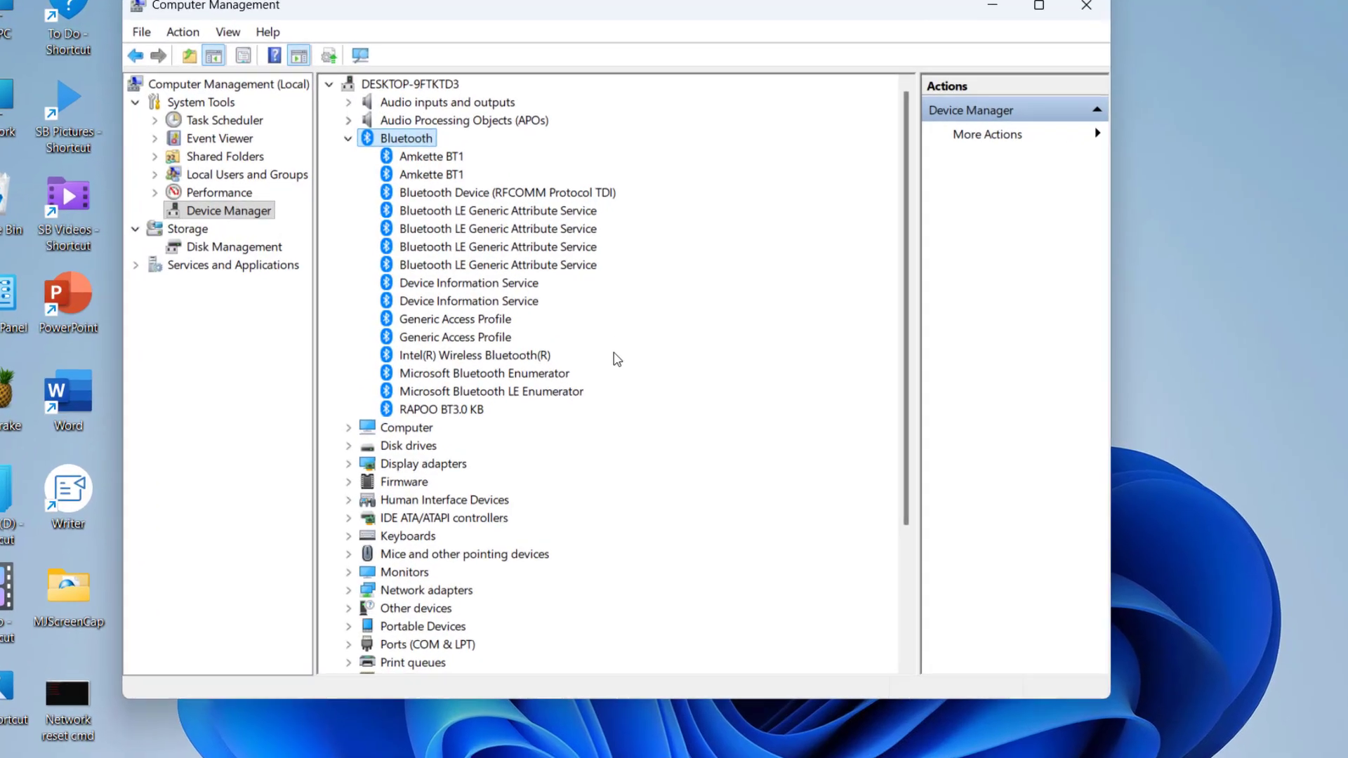
{"action": "left_click", "coordinate": [344, 148]}
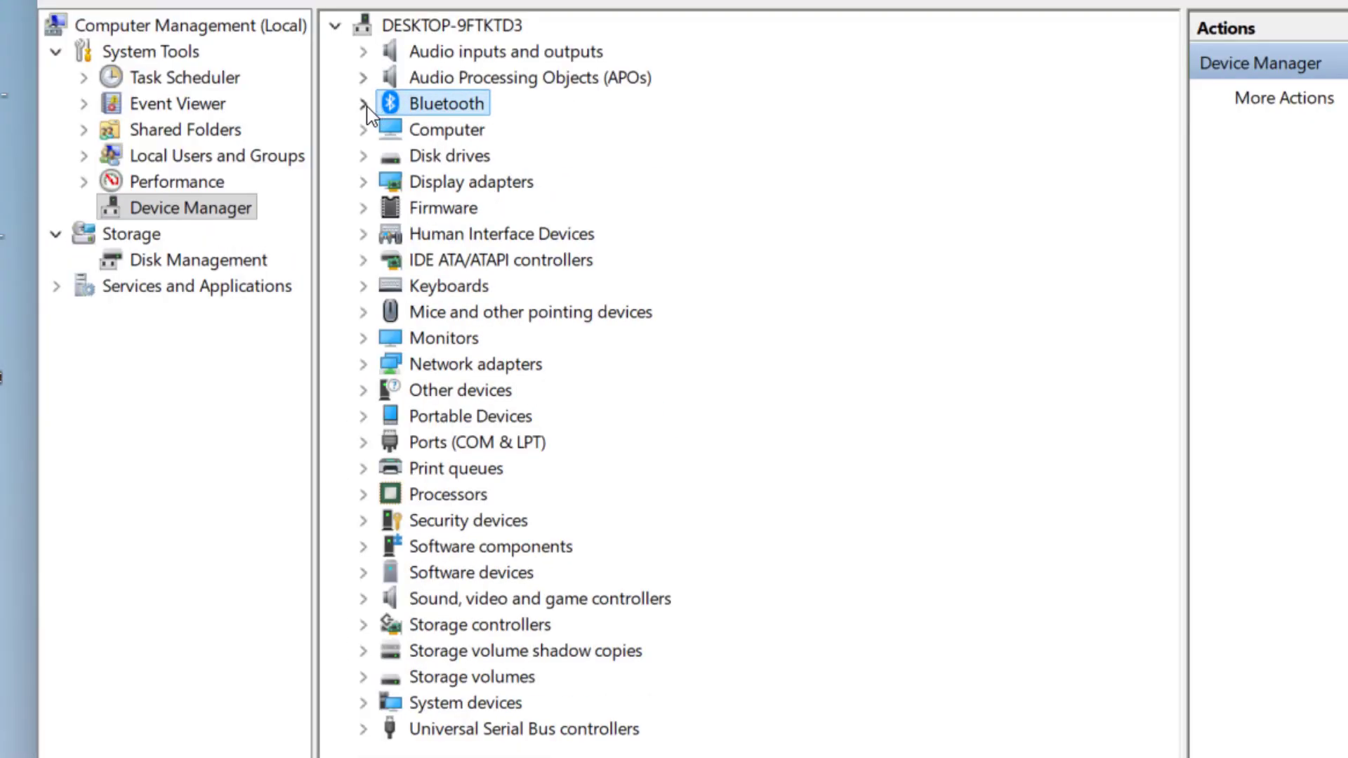
Expand the Bluetooth category and view the available device actions for Intel(R) Wireless Bluetooth(R), including Uninstall device.
{"action": "left_click", "coordinate": [366, 106]}
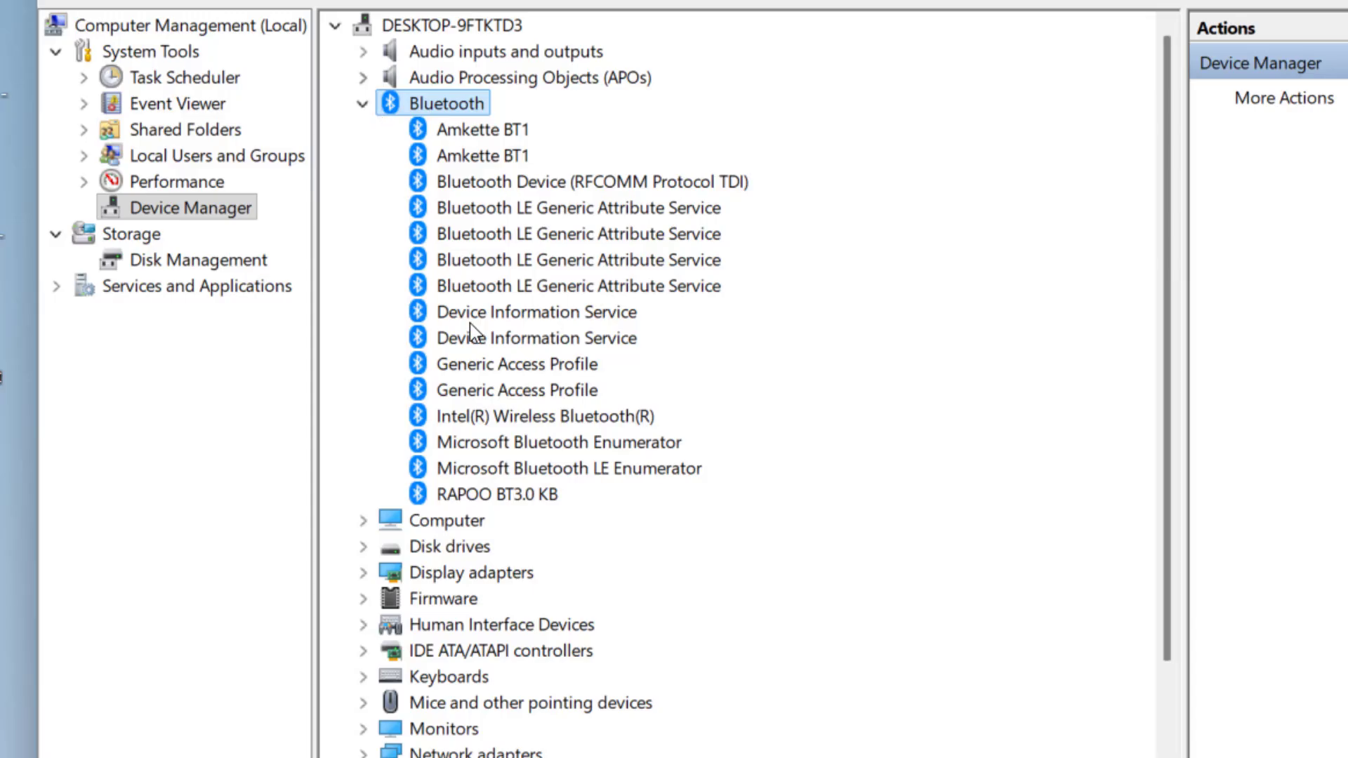
{"action": "left_click", "coordinate": [428, 416]}
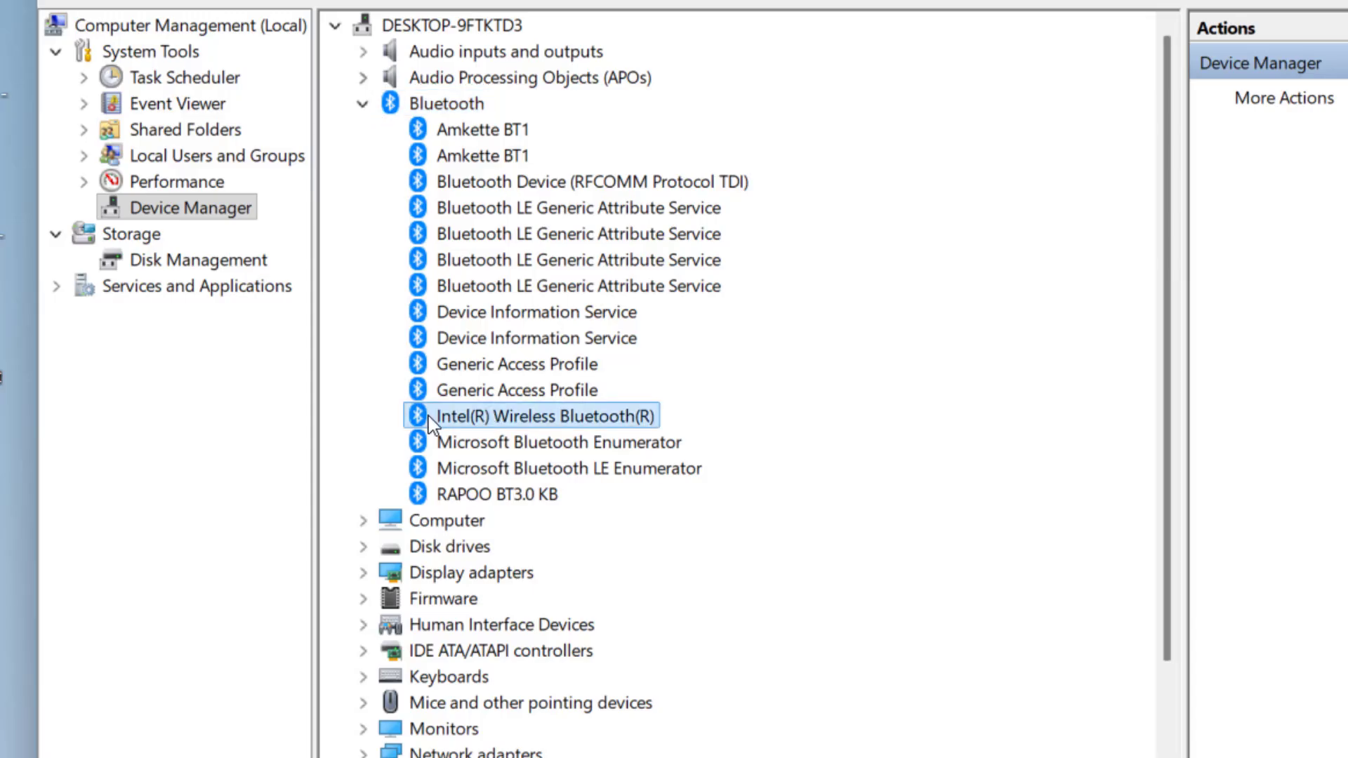
{"action": "right_click", "coordinate": [503, 416]}
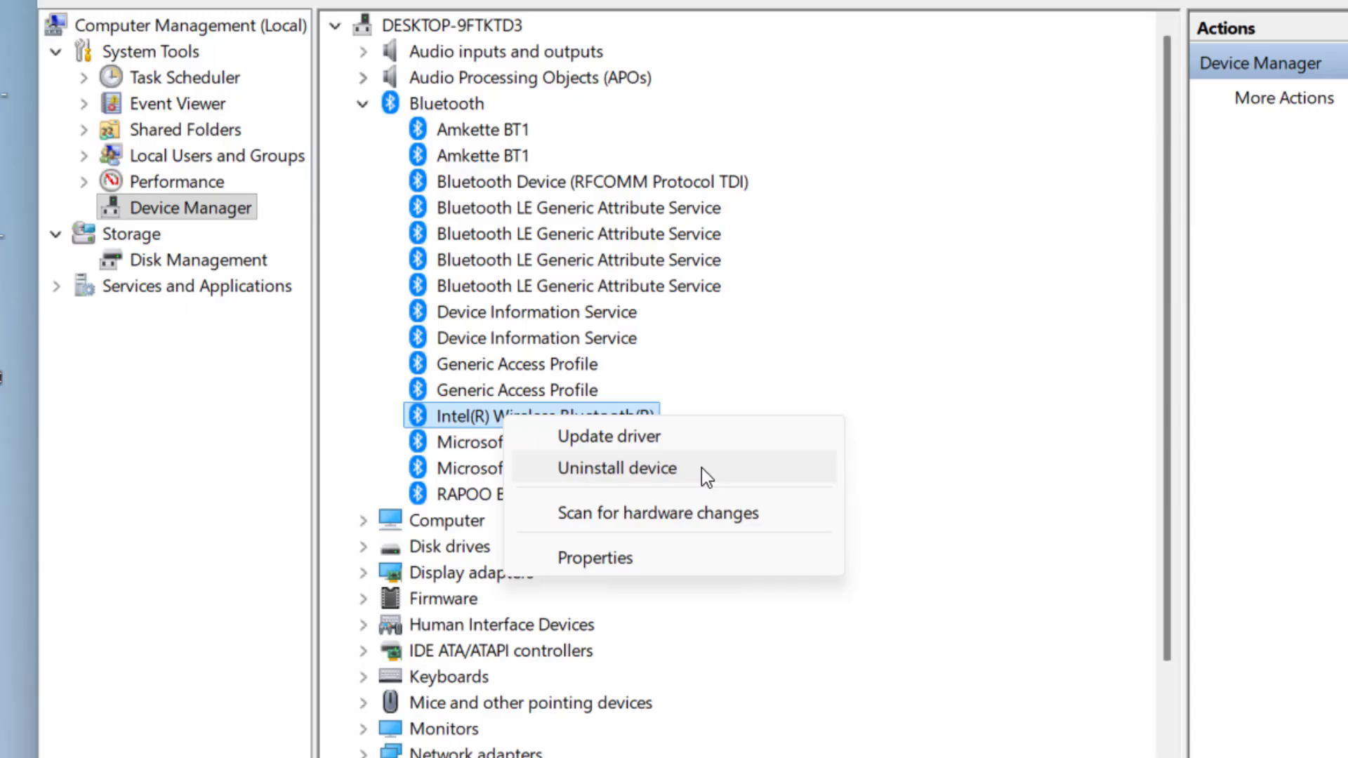
{"action": "left_click", "coordinate": [900, 342]}
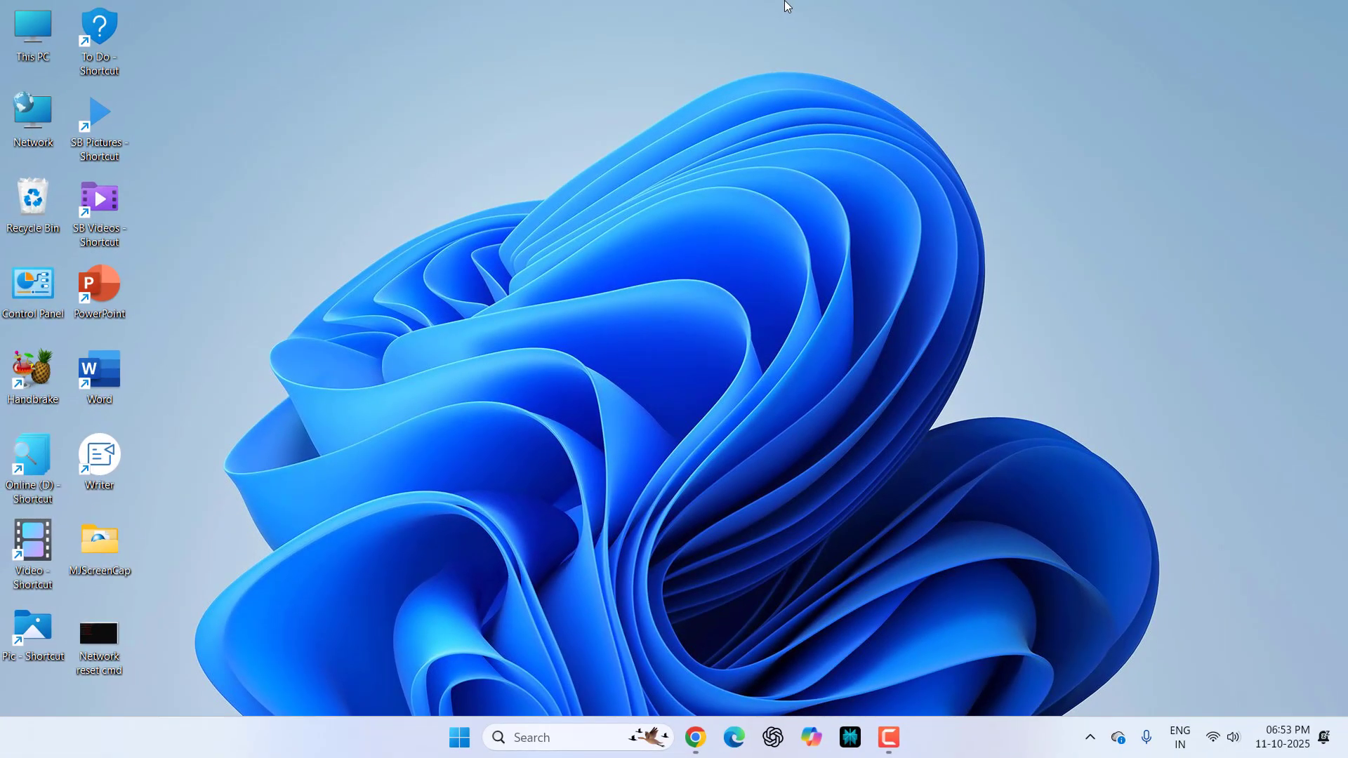
Open the Windows Services console and select Bluetooth Support Service in the list.
{"action": "key", "text": "super"}
{"action": "type", "text": "ser"}
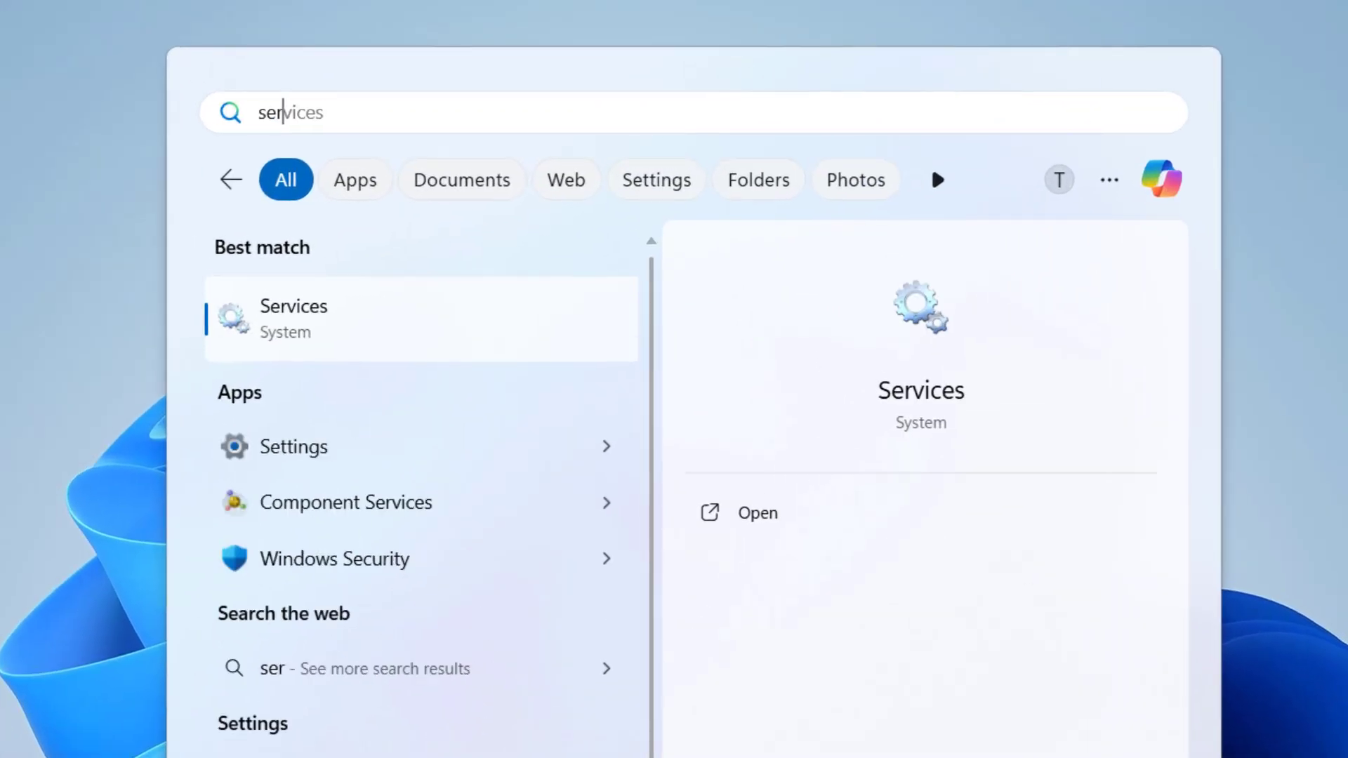
{"action": "type", "text": "vies"}
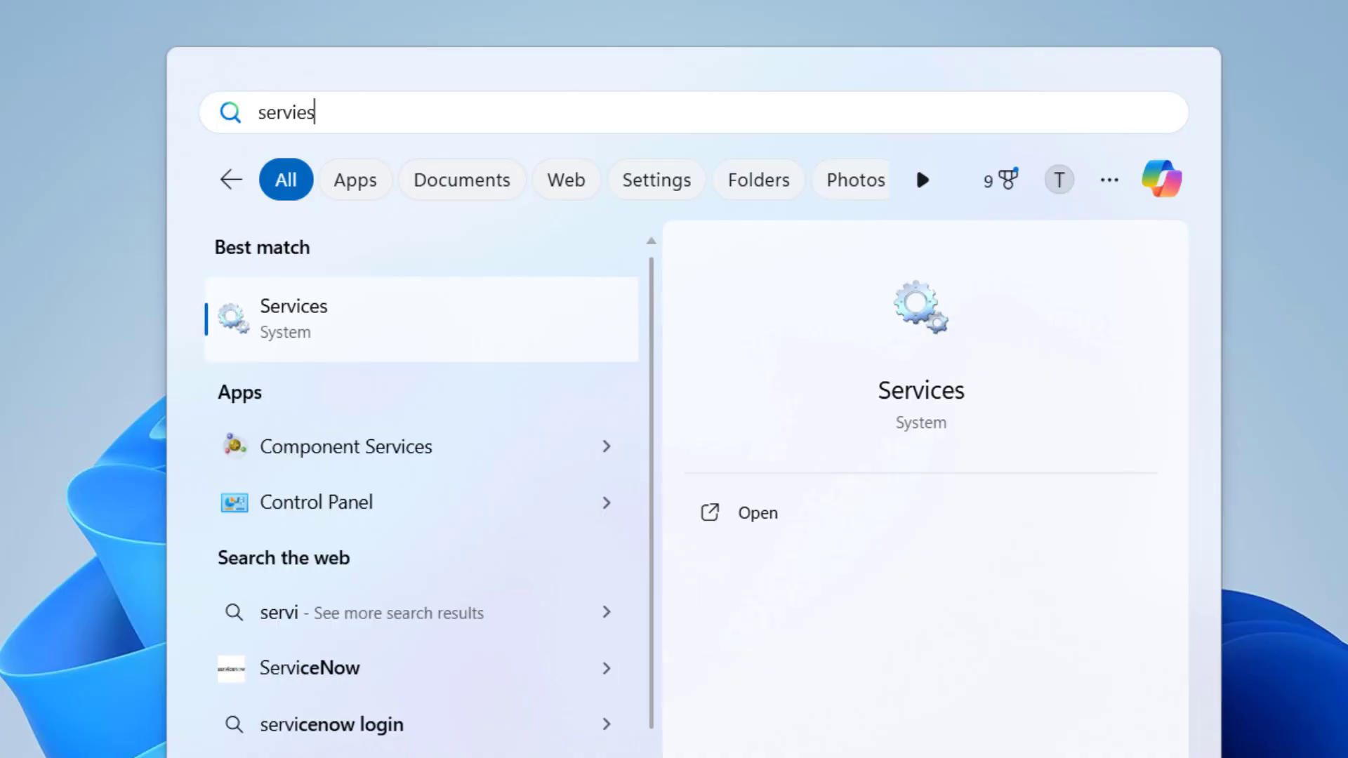
{"action": "left_click", "coordinate": [435, 355]}
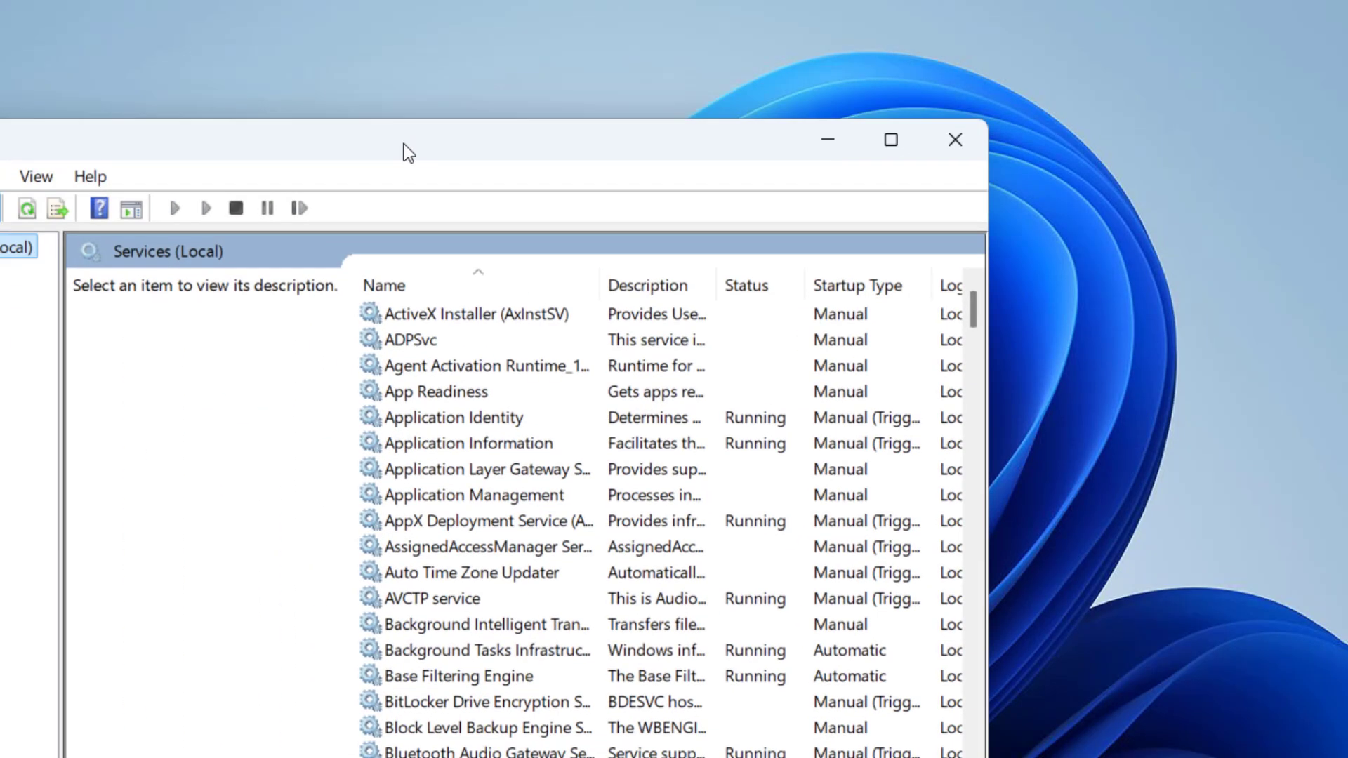
{"action": "left_click", "coordinate": [437, 422]}
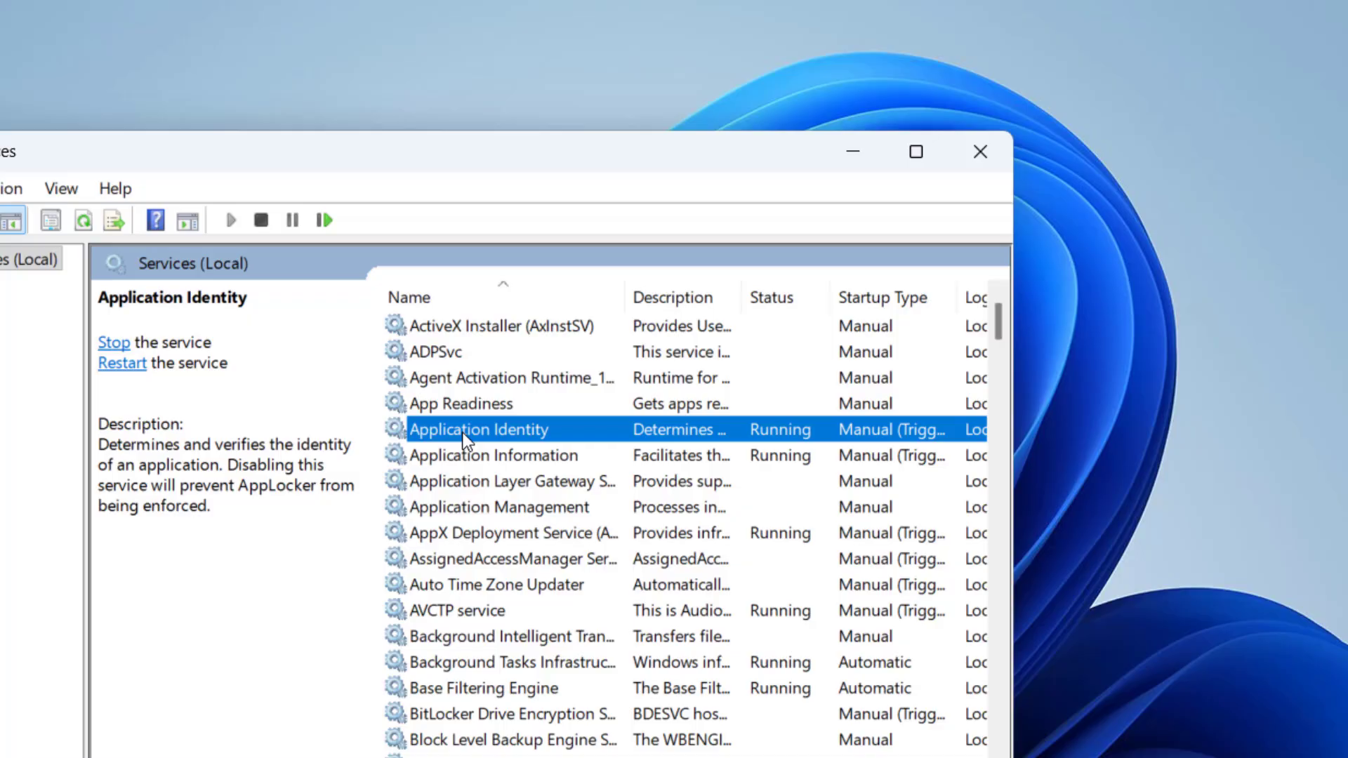
{"action": "type", "text": "blu"}
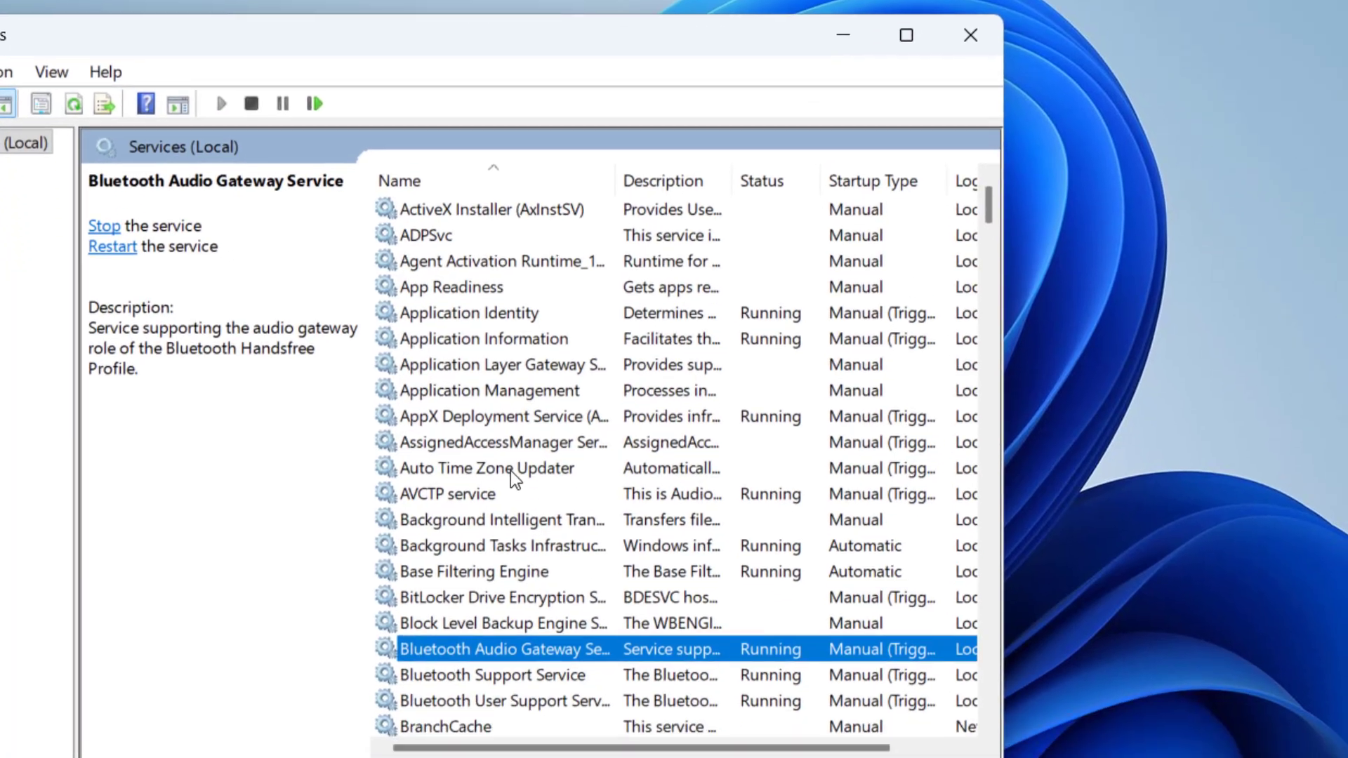
{"action": "scroll", "coordinate": [614, 652], "scroll_direction": "down", "scroll_amount": 1}
{"action": "left_click", "coordinate": [453, 565]}
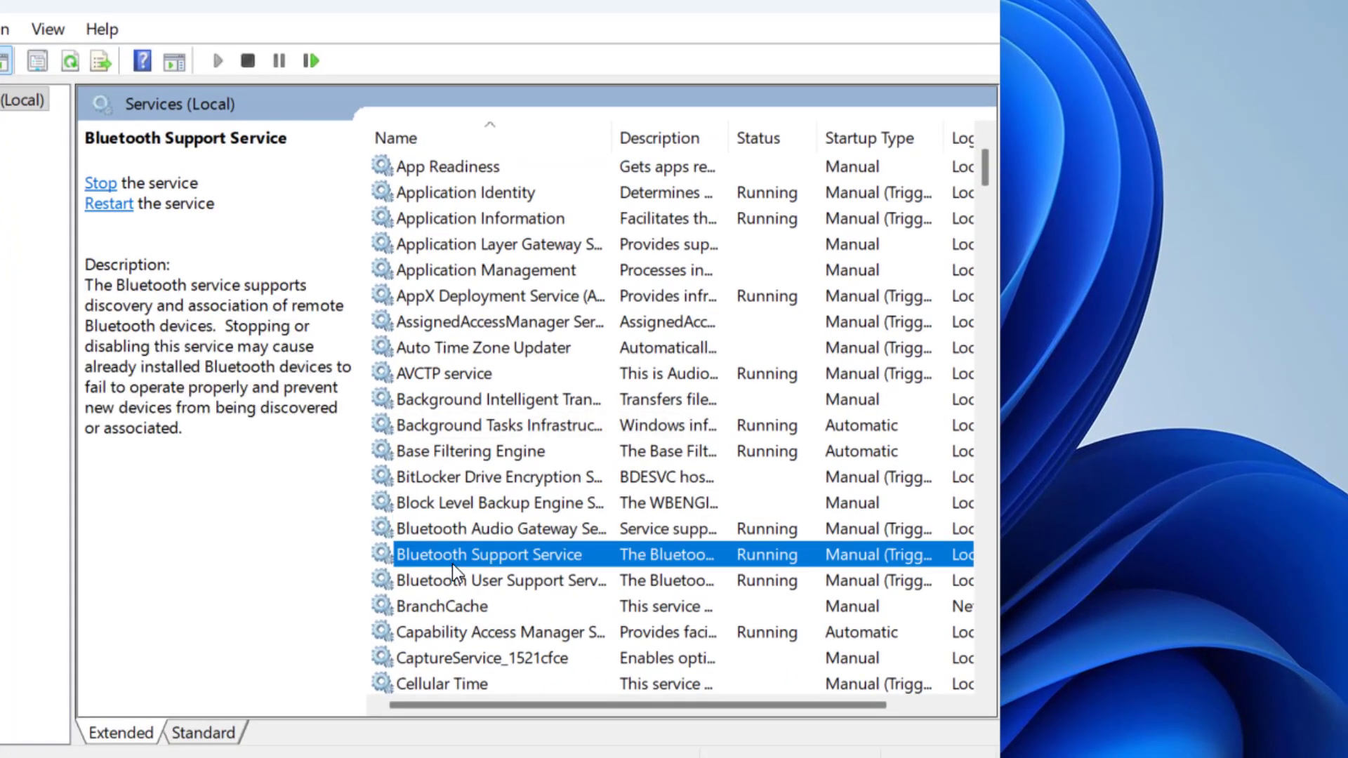
Set the startup type of Bluetooth Support Service to Automatic and accept its properties.
{"action": "double_click", "coordinate": [494, 555]}
{"action": "left_click", "coordinate": [435, 361]}
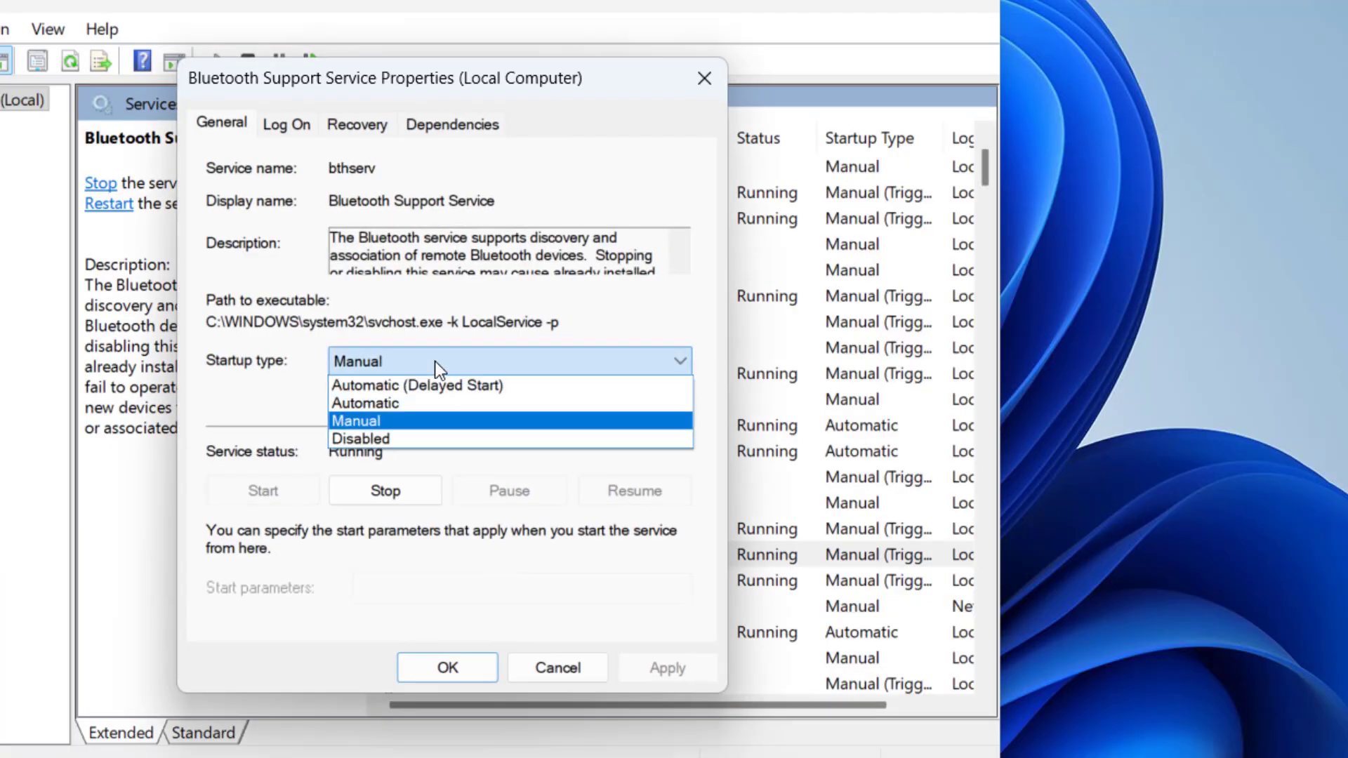
{"action": "left_click", "coordinate": [409, 403]}
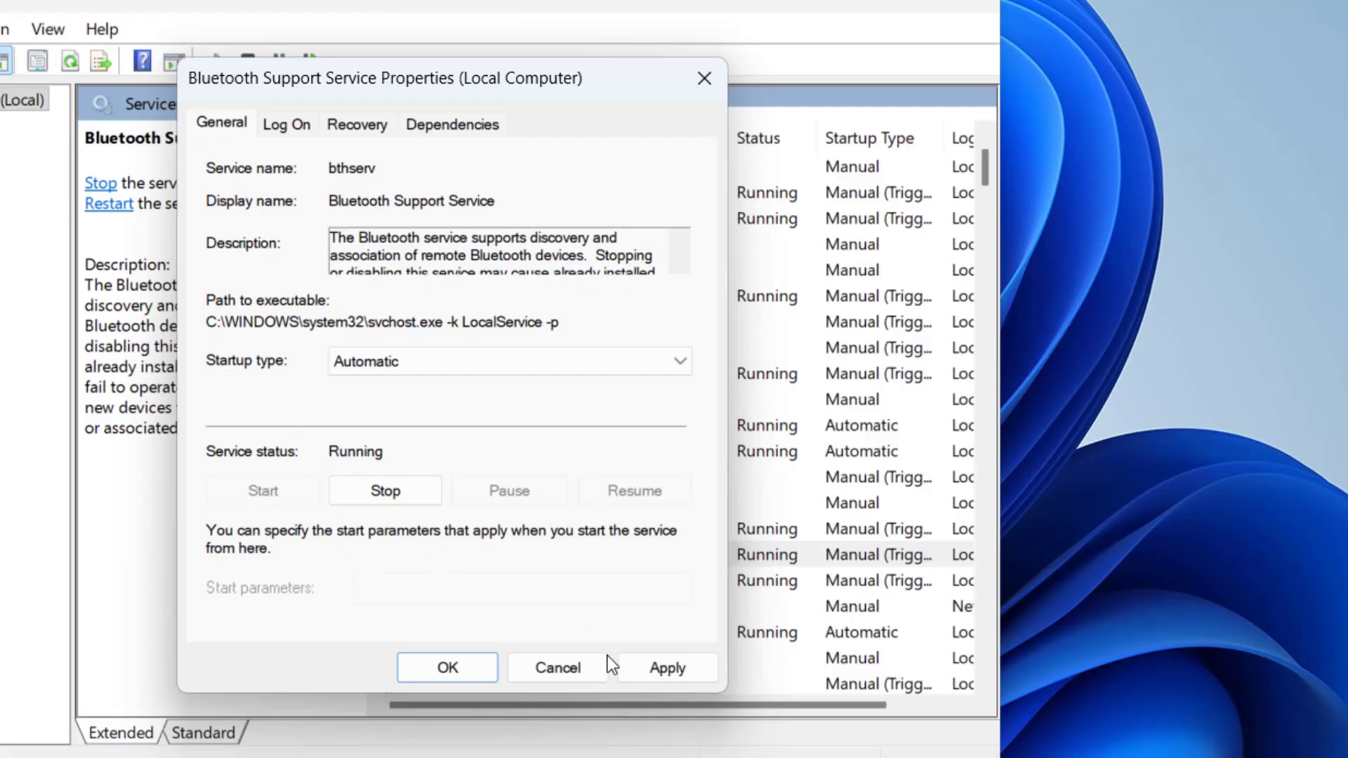
{"action": "left_click", "coordinate": [424, 664]}
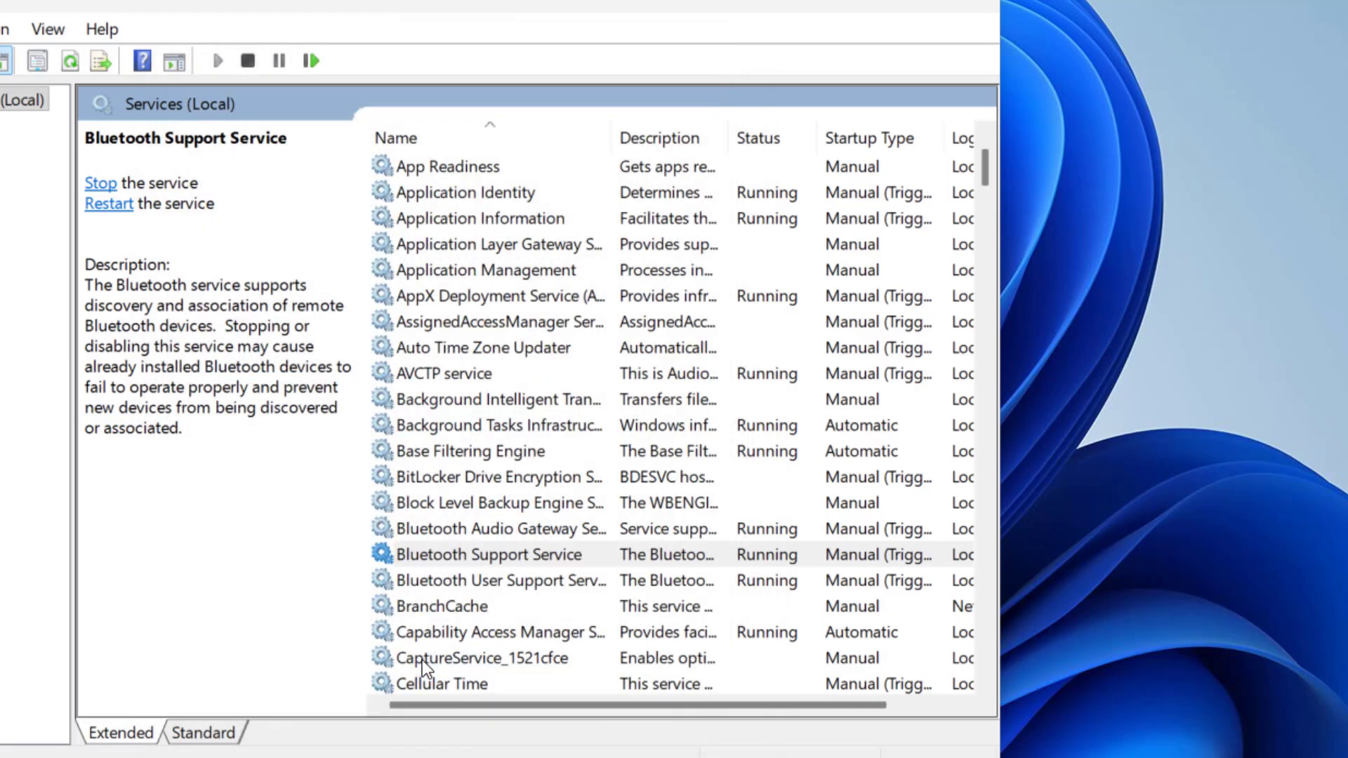
Set the startup type of Bluetooth Audio Gateway Service to Automatic and accept its properties.
{"action": "double_click", "coordinate": [444, 527]}
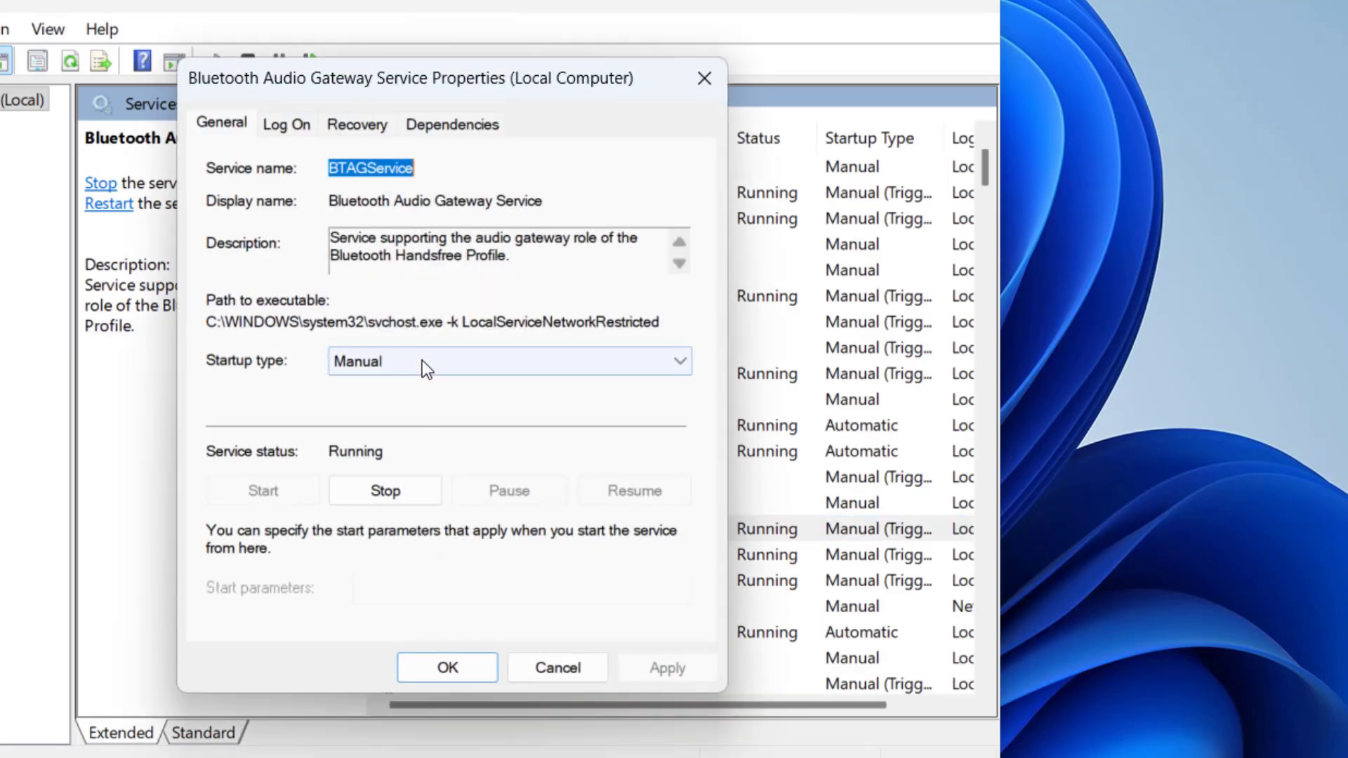
{"action": "left_click", "coordinate": [422, 360]}
{"action": "left_click", "coordinate": [404, 402]}
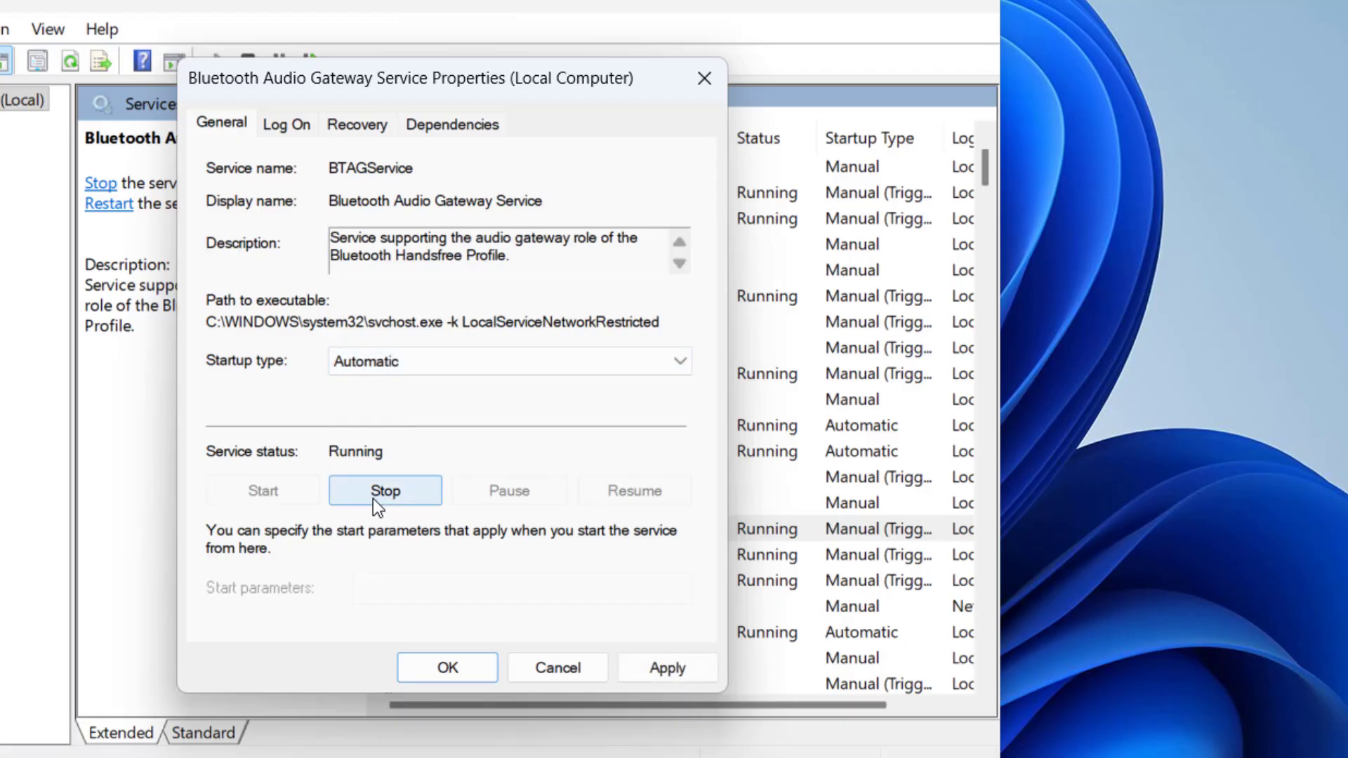
{"action": "left_click", "coordinate": [436, 658]}
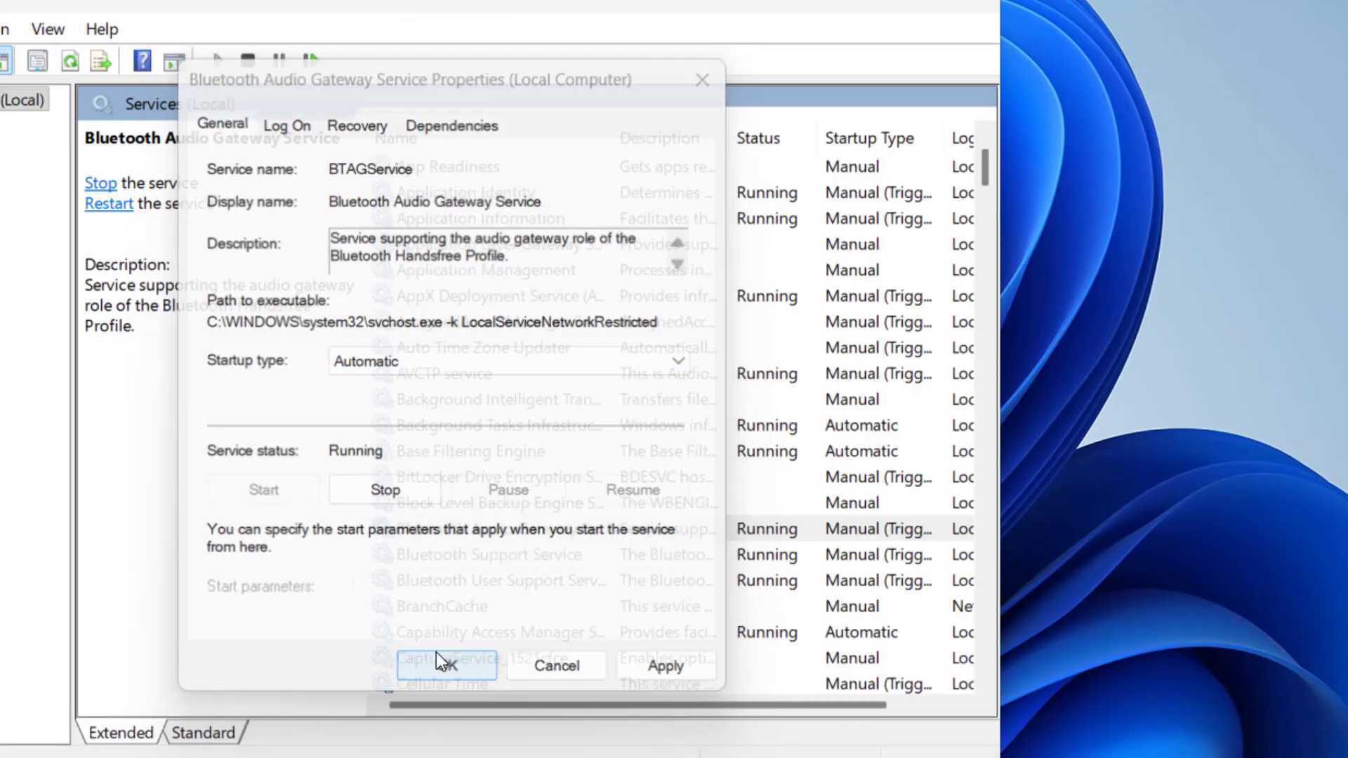
Apply the Automatic startup type to Bluetooth User Support Service, and close the Services console.
{"action": "left_click", "coordinate": [442, 579]}
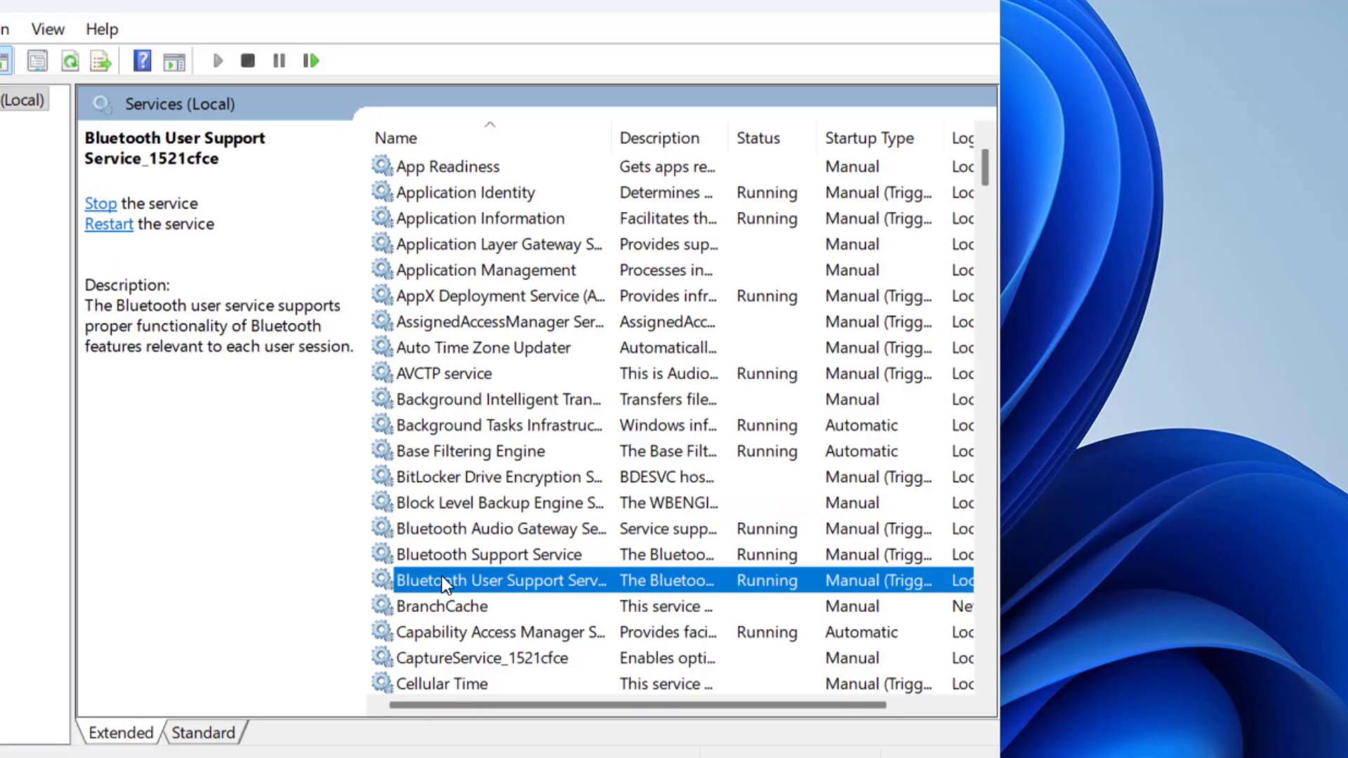
{"action": "double_click", "coordinate": [504, 584]}
{"action": "left_click", "coordinate": [517, 365]}
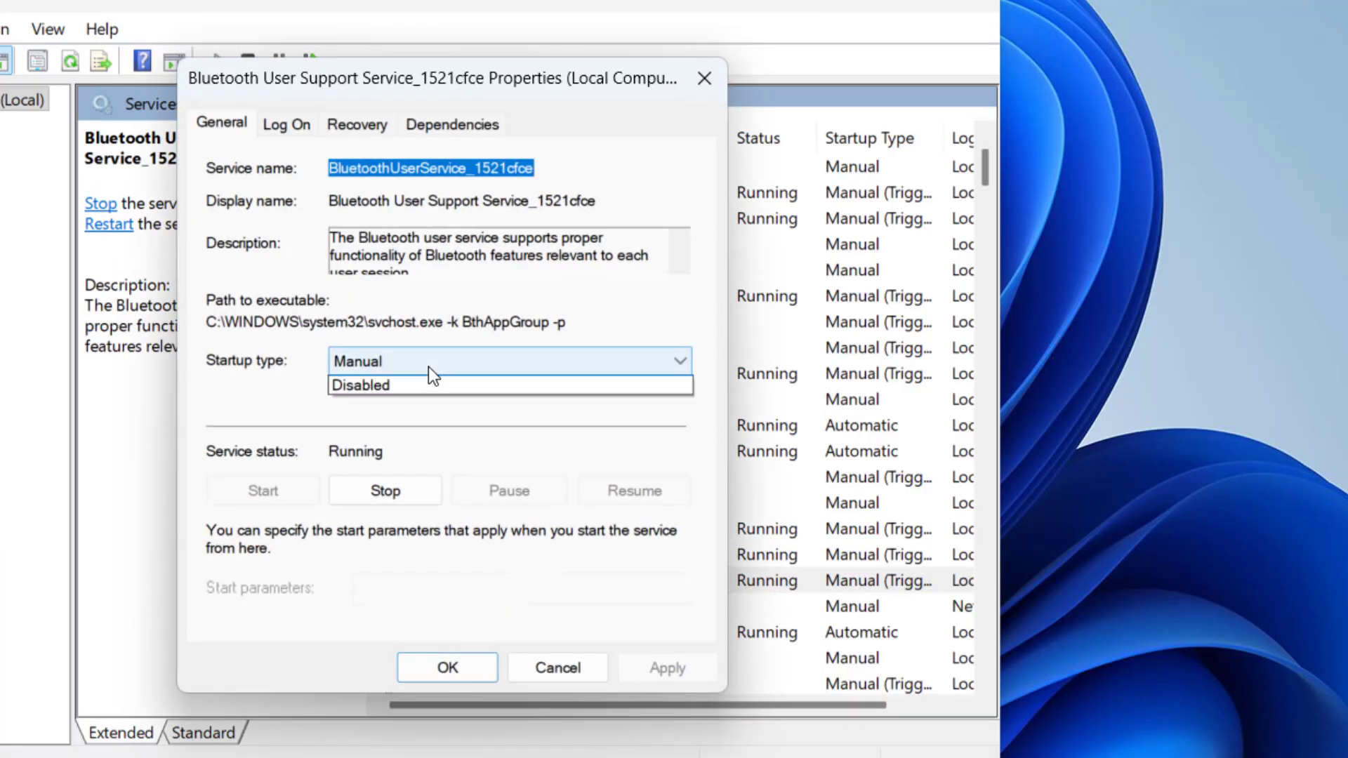
{"action": "left_click", "coordinate": [402, 405]}
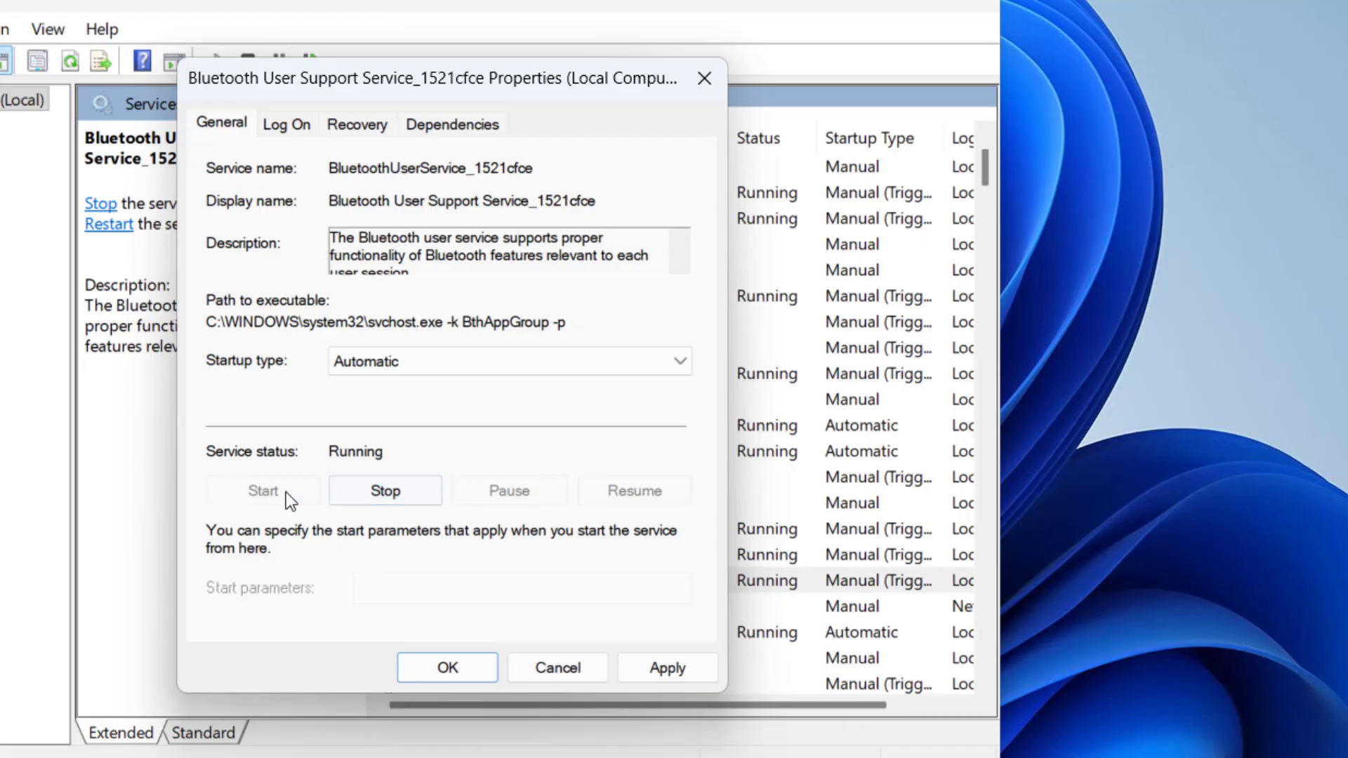
{"action": "left_click", "coordinate": [659, 674]}
{"action": "left_click", "coordinate": [468, 676]}
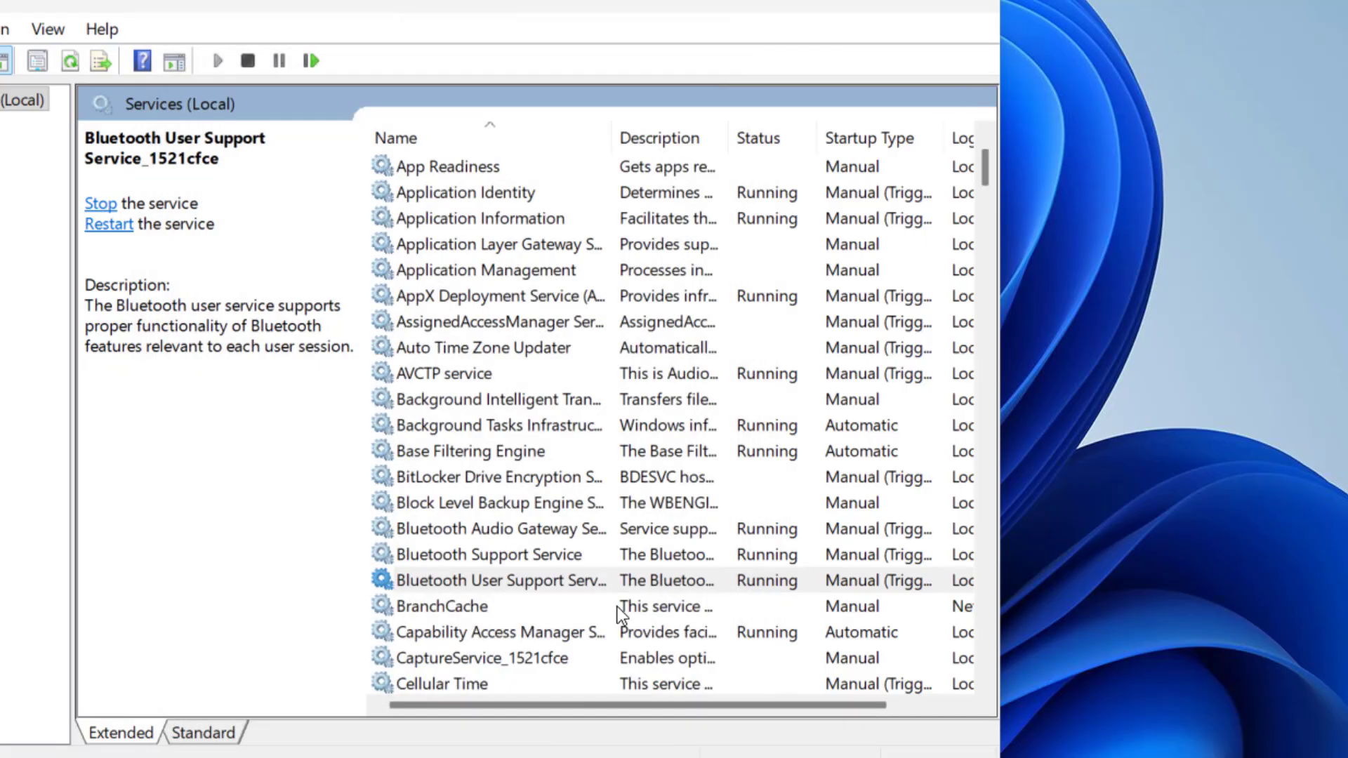
{"action": "left_click", "coordinate": [976, 6]}
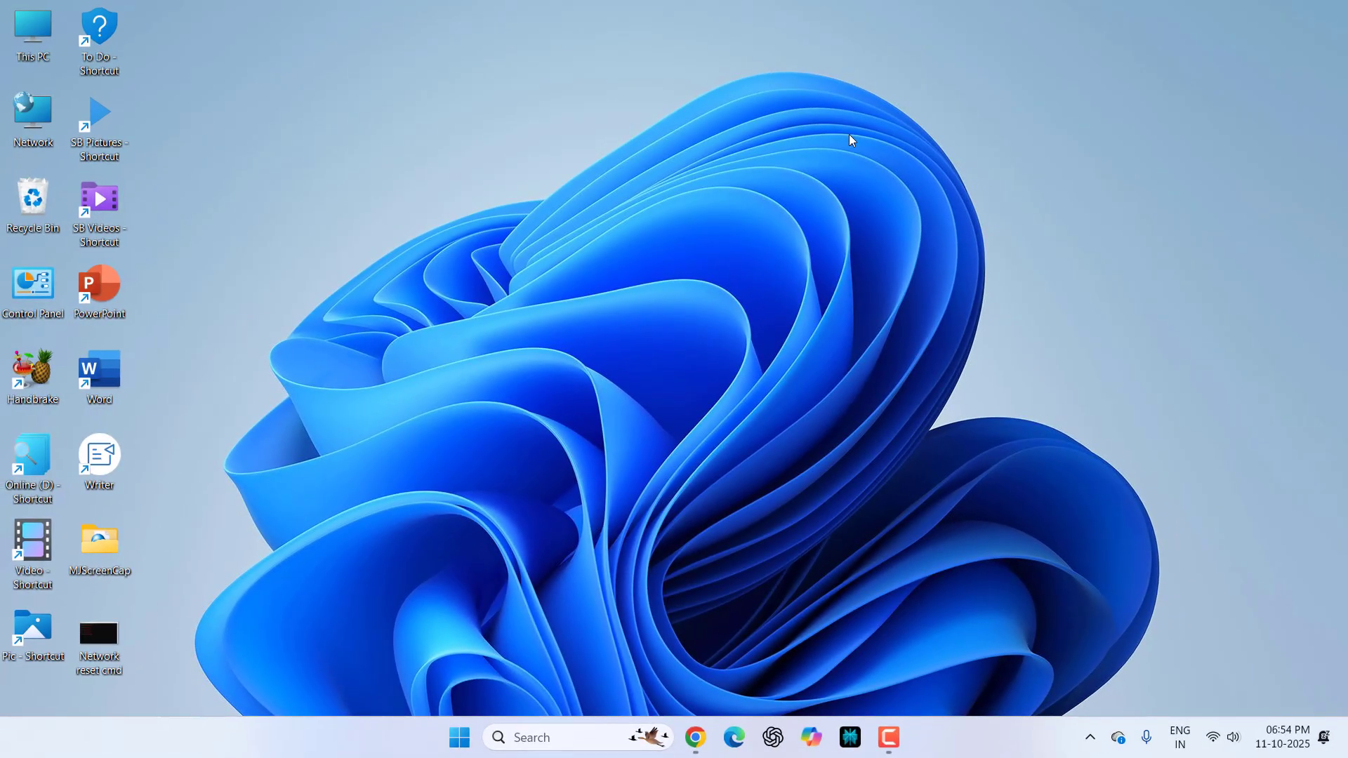
Find Command Prompt with the search "cmd" and run it as administrator.
{"action": "key", "text": "super"}
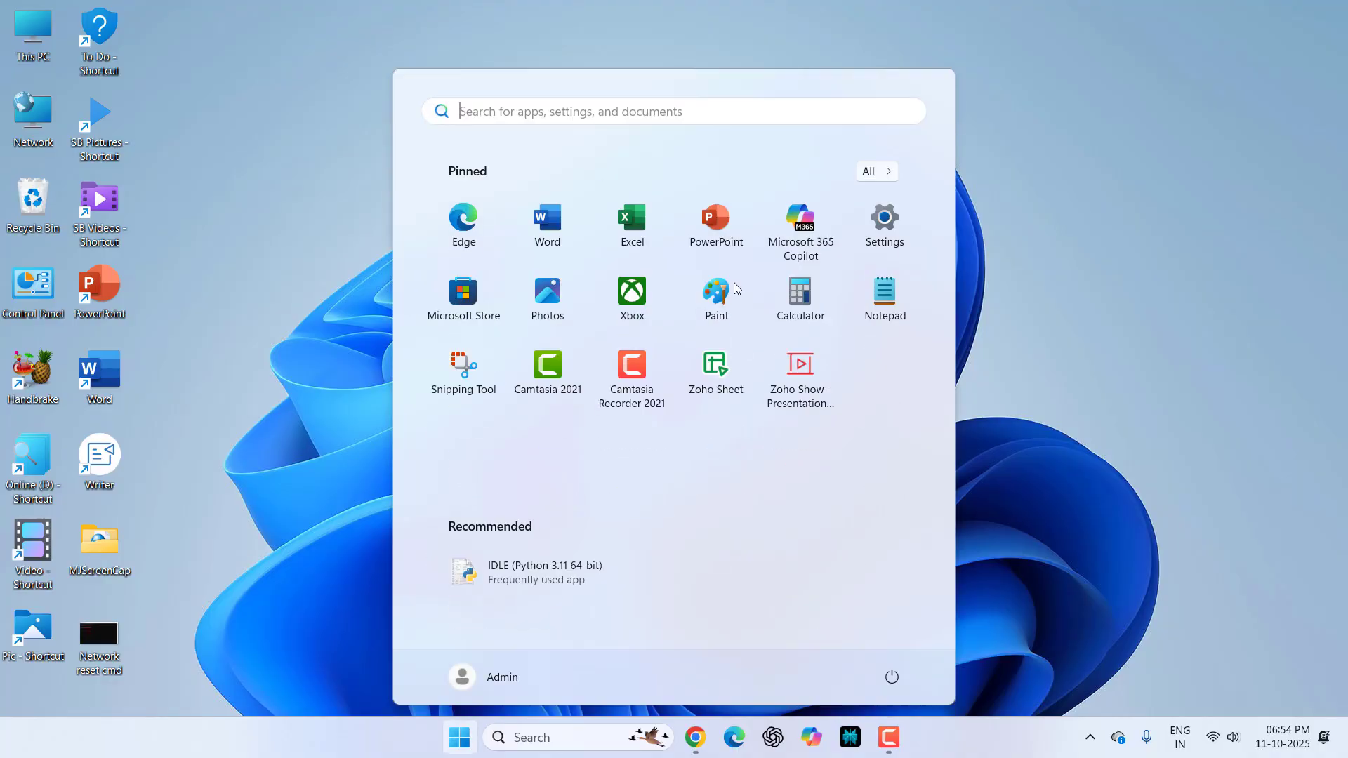
{"action": "type", "text": "cmd"}
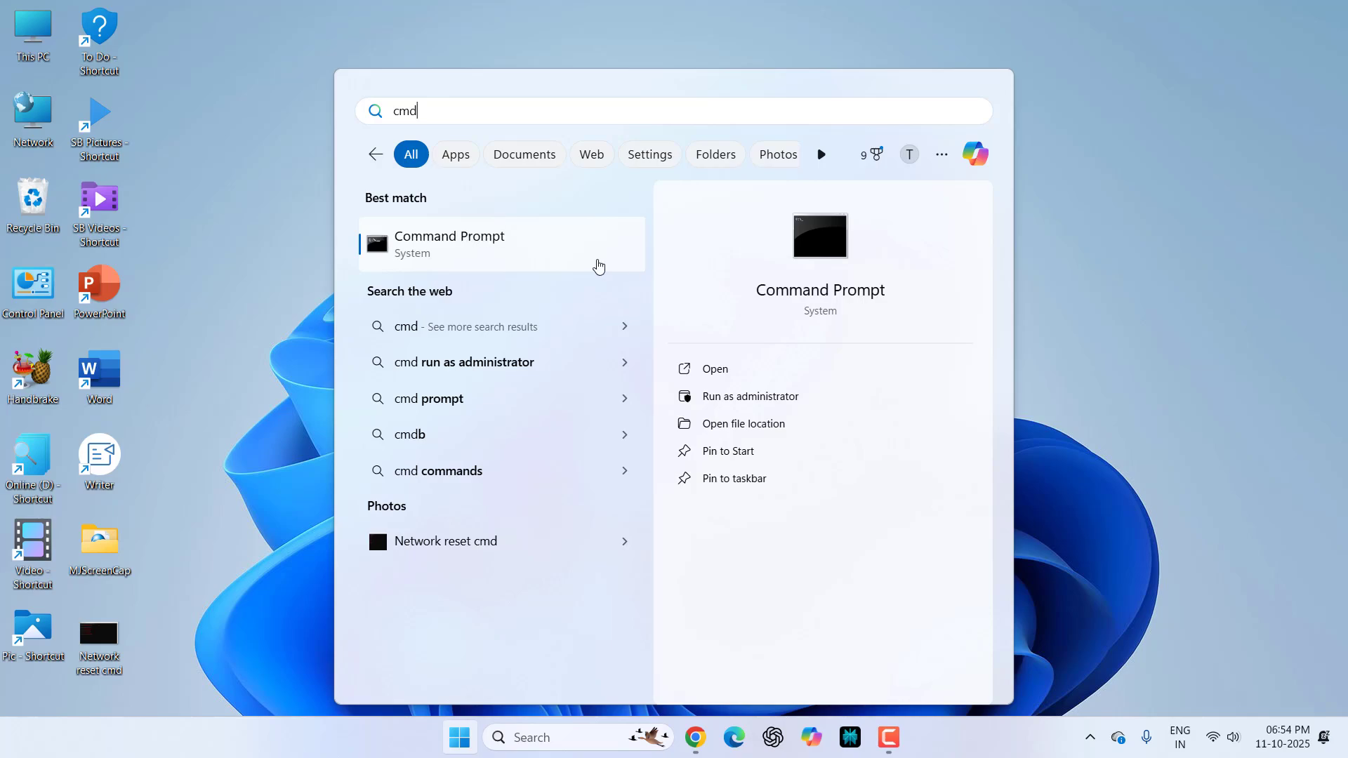
{"action": "right_click", "coordinate": [516, 259]}
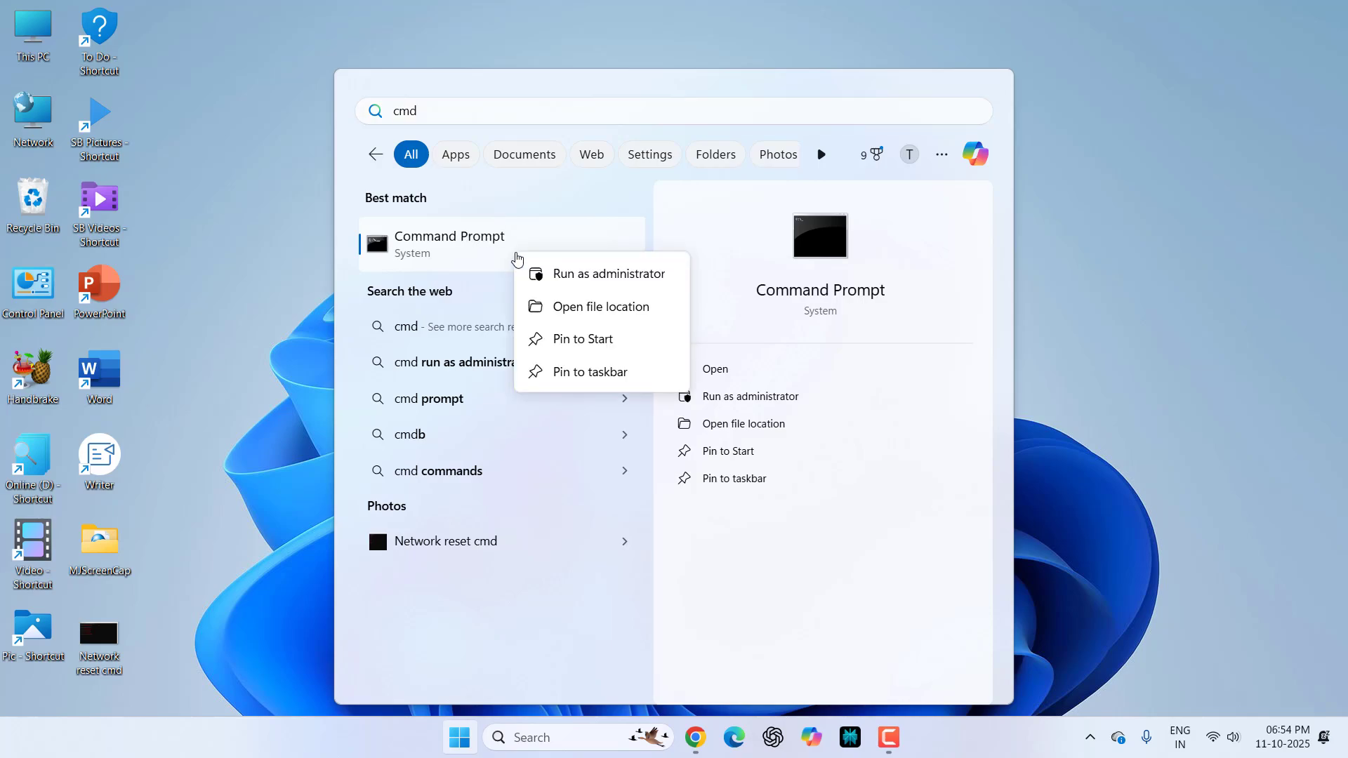
{"action": "left_click", "coordinate": [619, 276]}
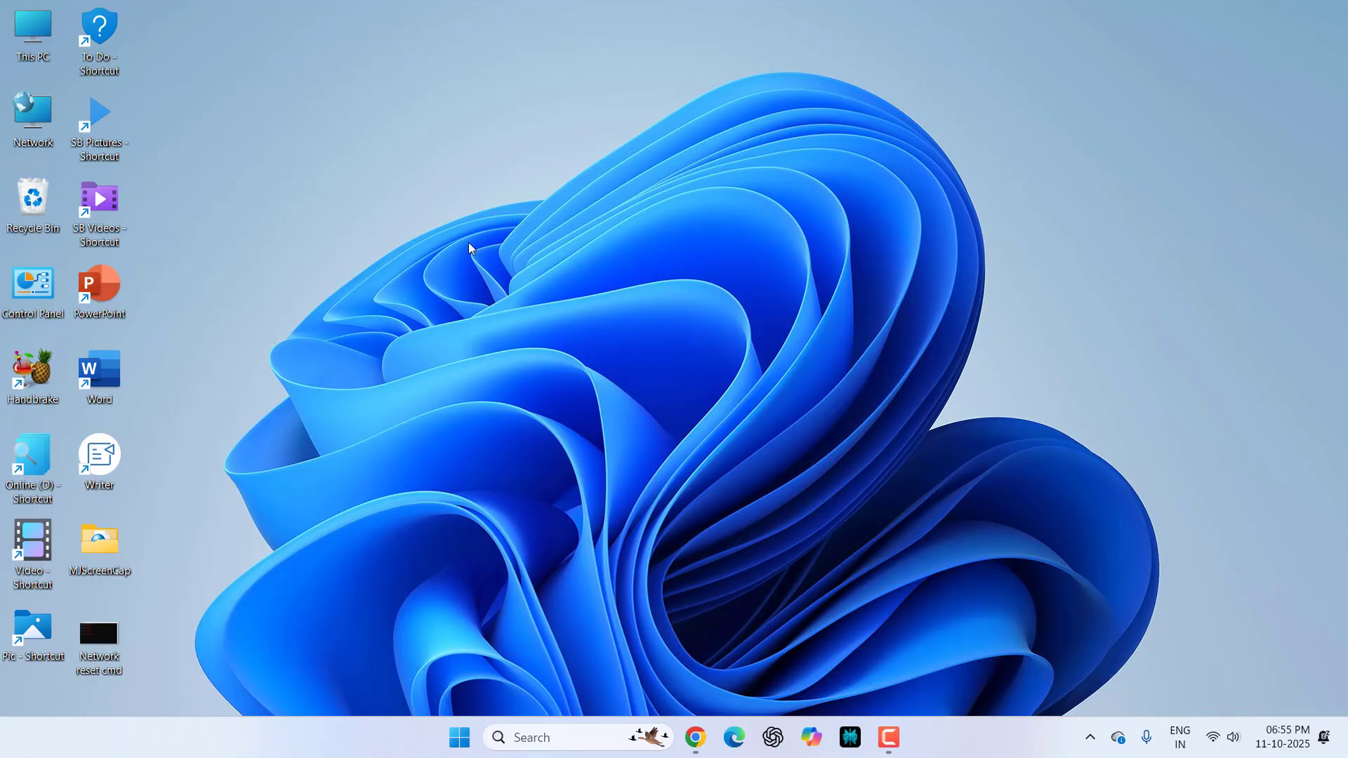
Open the C:\Windows\System32 folder in File Explorer, starting from This PC.
{"action": "double_click", "coordinate": [33, 32]}
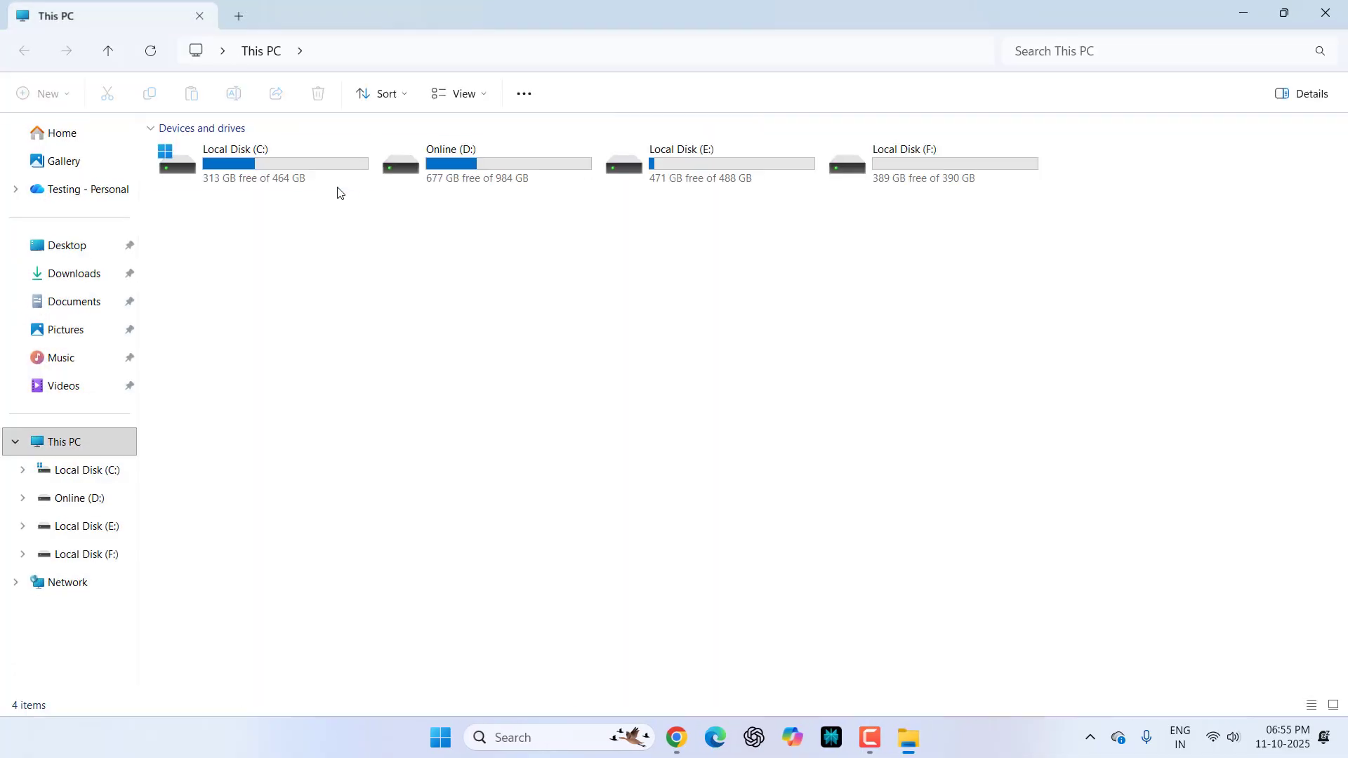
{"action": "double_click", "coordinate": [303, 171]}
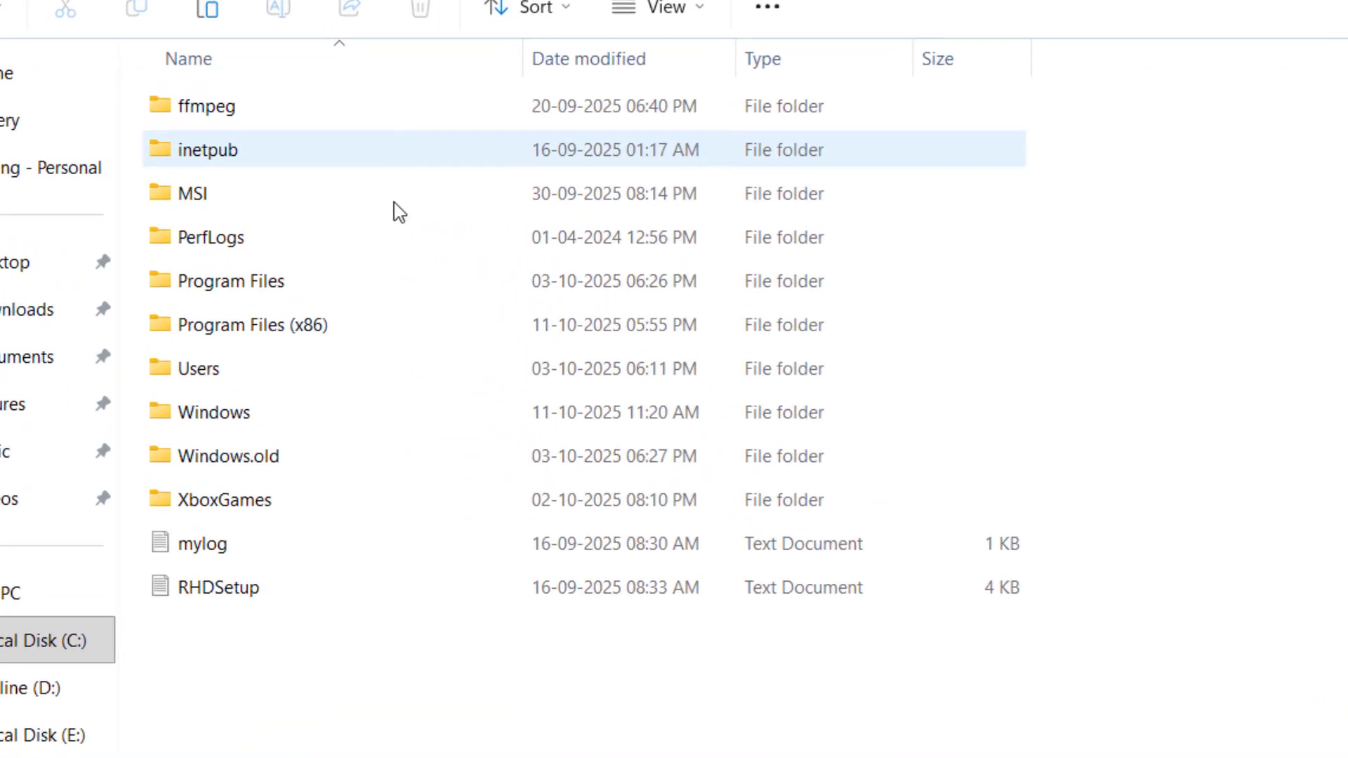
{"action": "left_click", "coordinate": [248, 342]}
{"action": "double_click", "coordinate": [302, 421]}
{"action": "left_click", "coordinate": [303, 421]}
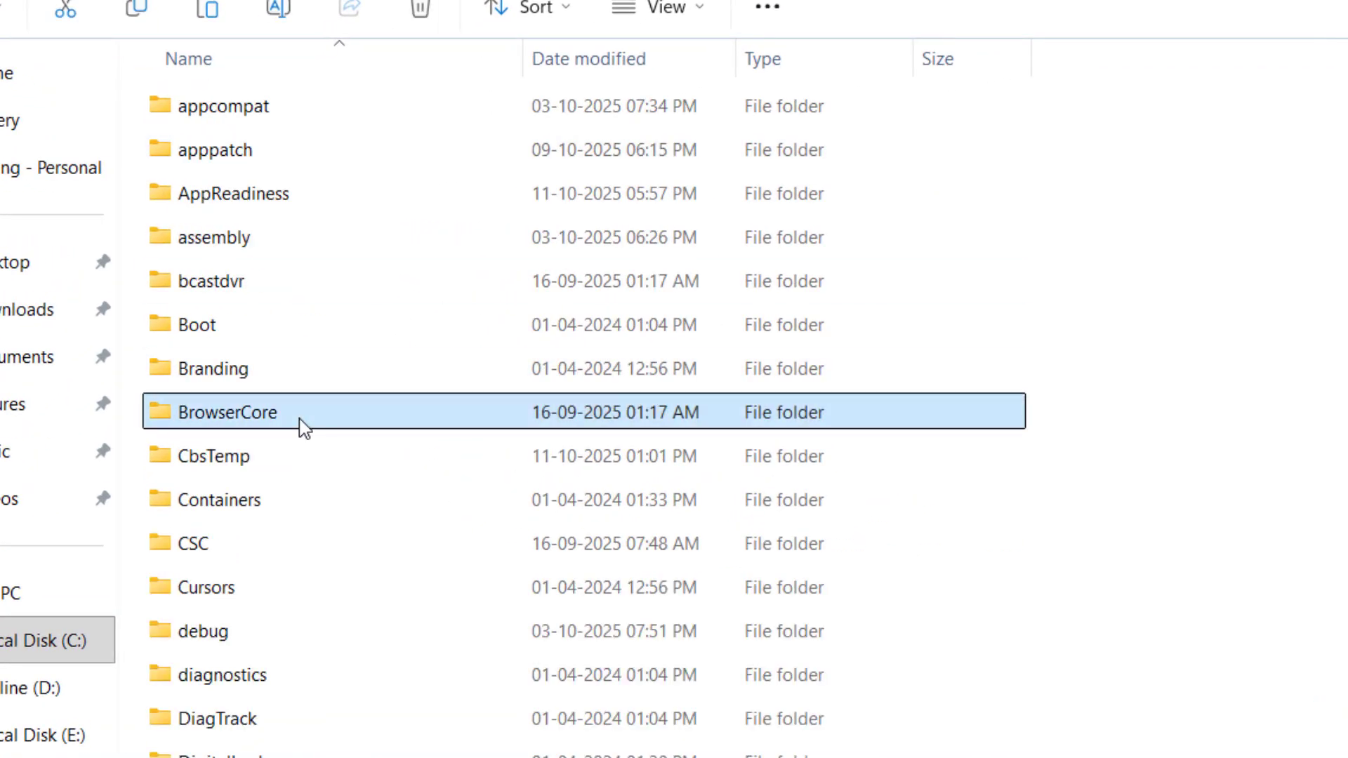
{"action": "type", "text": "system"}
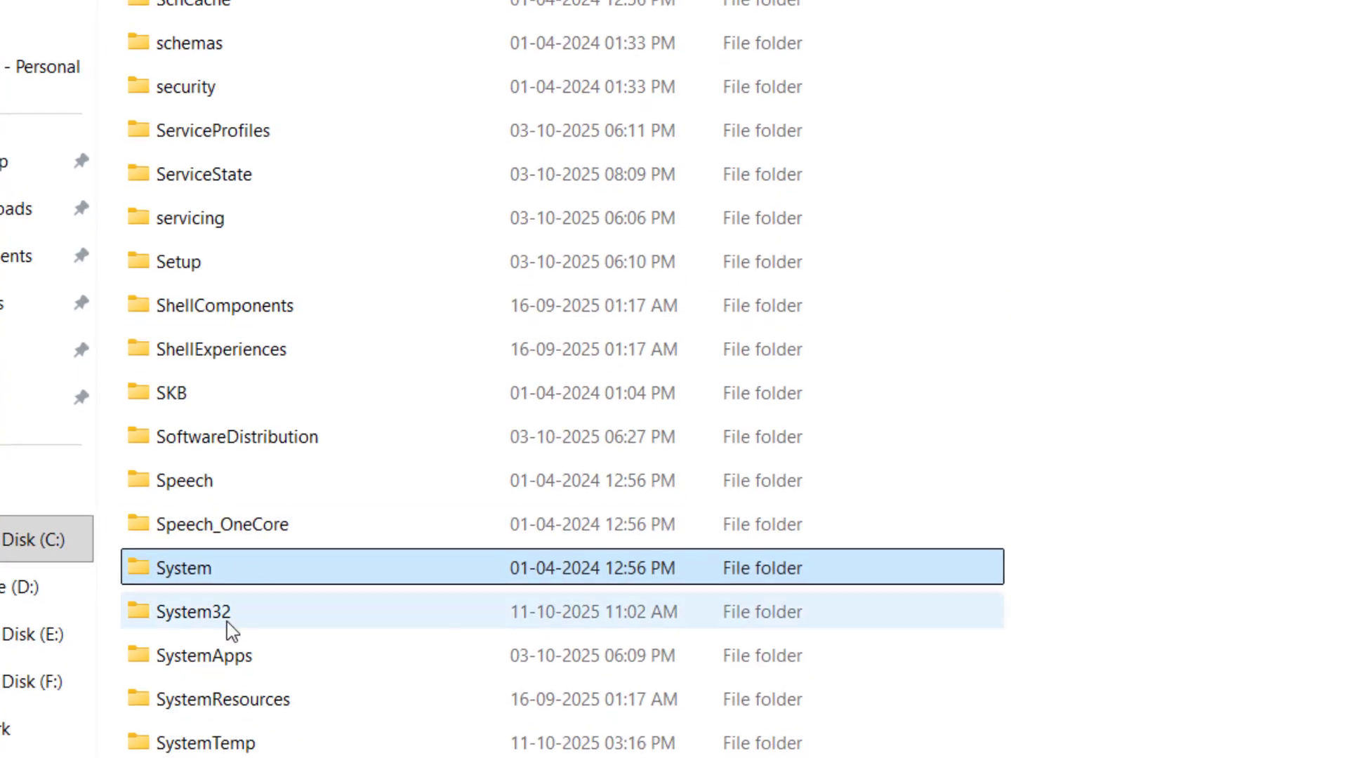
{"action": "left_click", "coordinate": [249, 725]}
{"action": "double_click", "coordinate": [231, 629]}
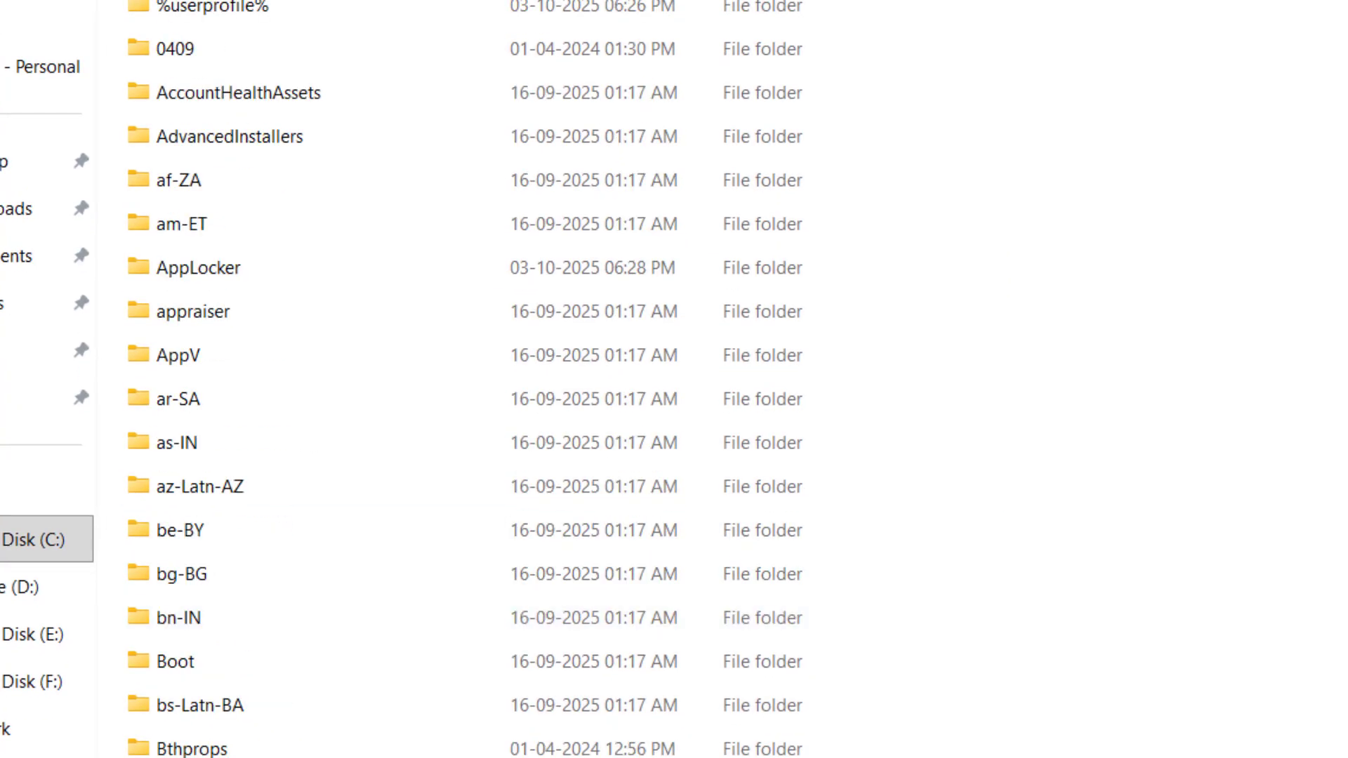
Search the System32 folder for fsquirt.
{"action": "left_click", "coordinate": [1080, 77]}
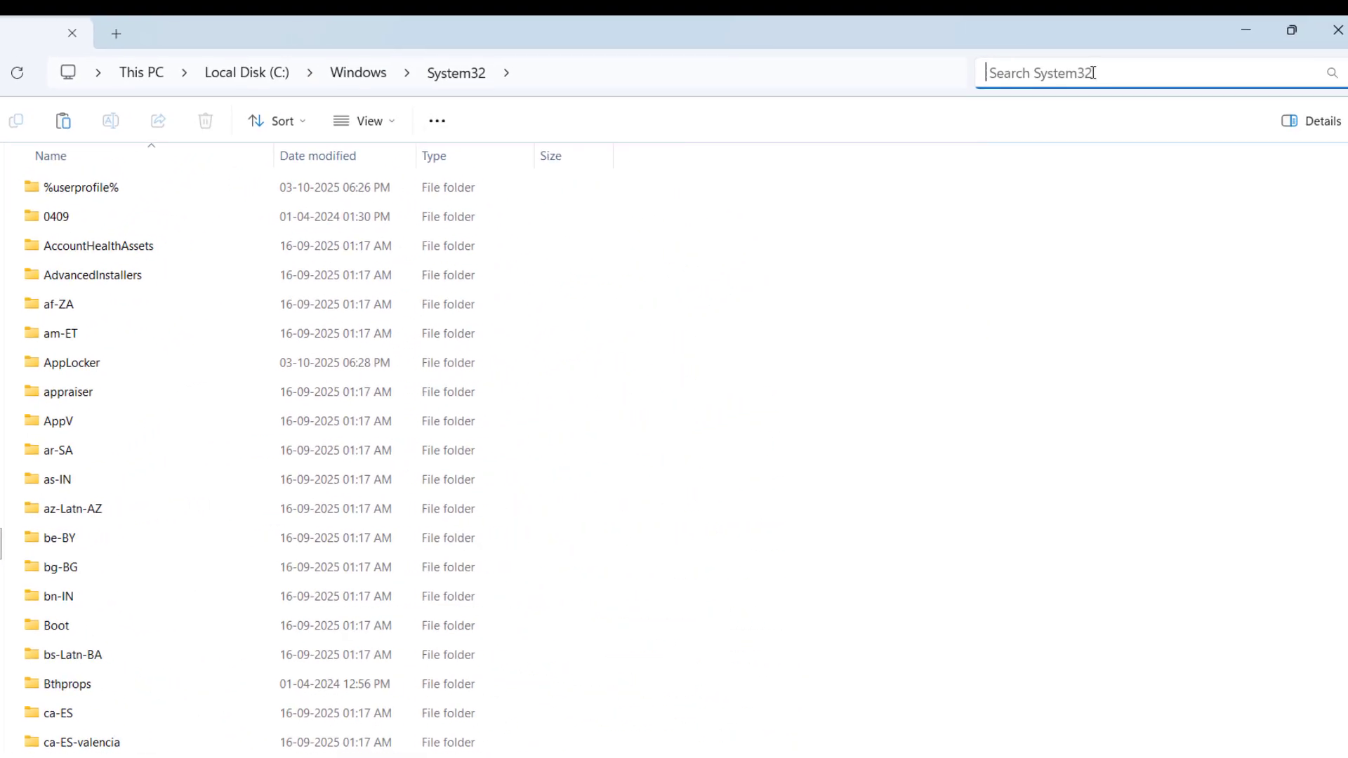
{"action": "type", "text": "fquirt"}
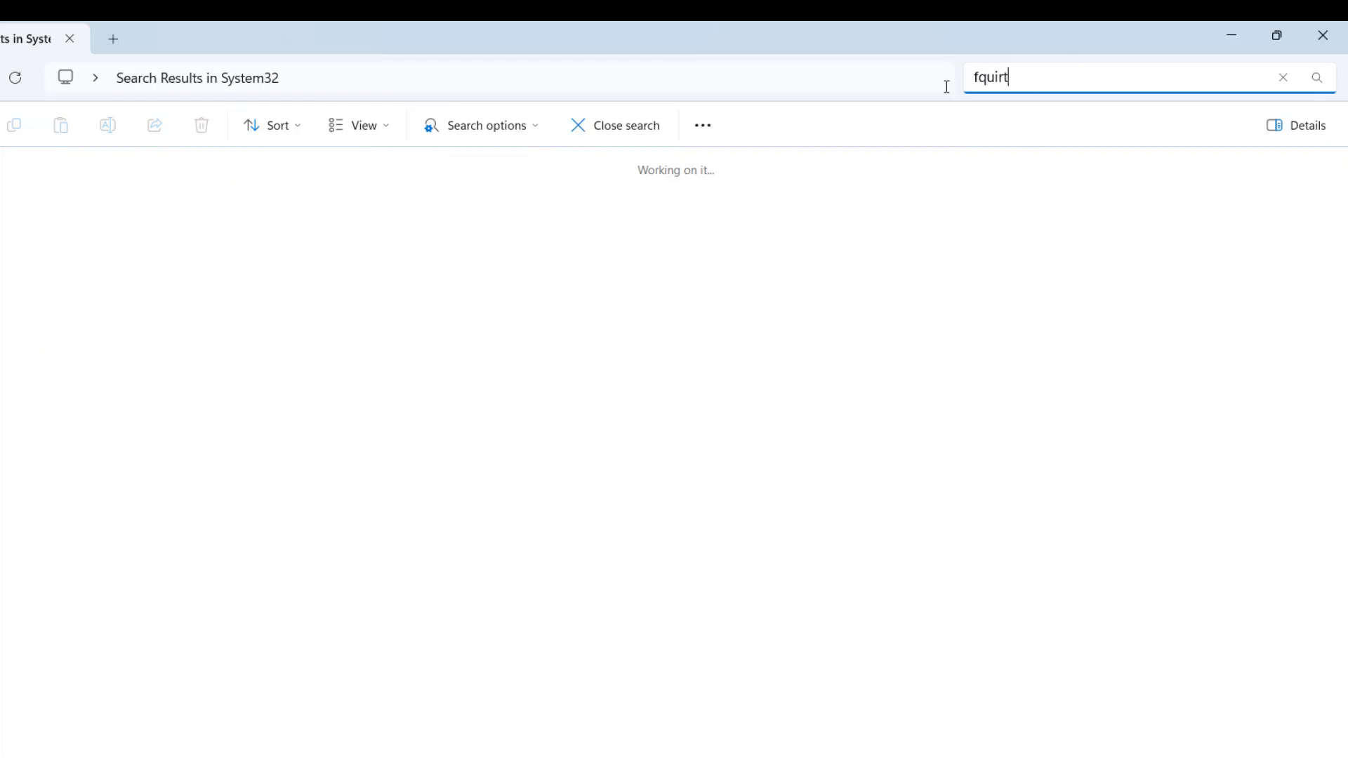
{"action": "key", "text": "Left"}
{"action": "key", "text": "Left"}
{"action": "key", "text": "Left"}
{"action": "key", "text": "Left"}
{"action": "key", "text": "Left"}
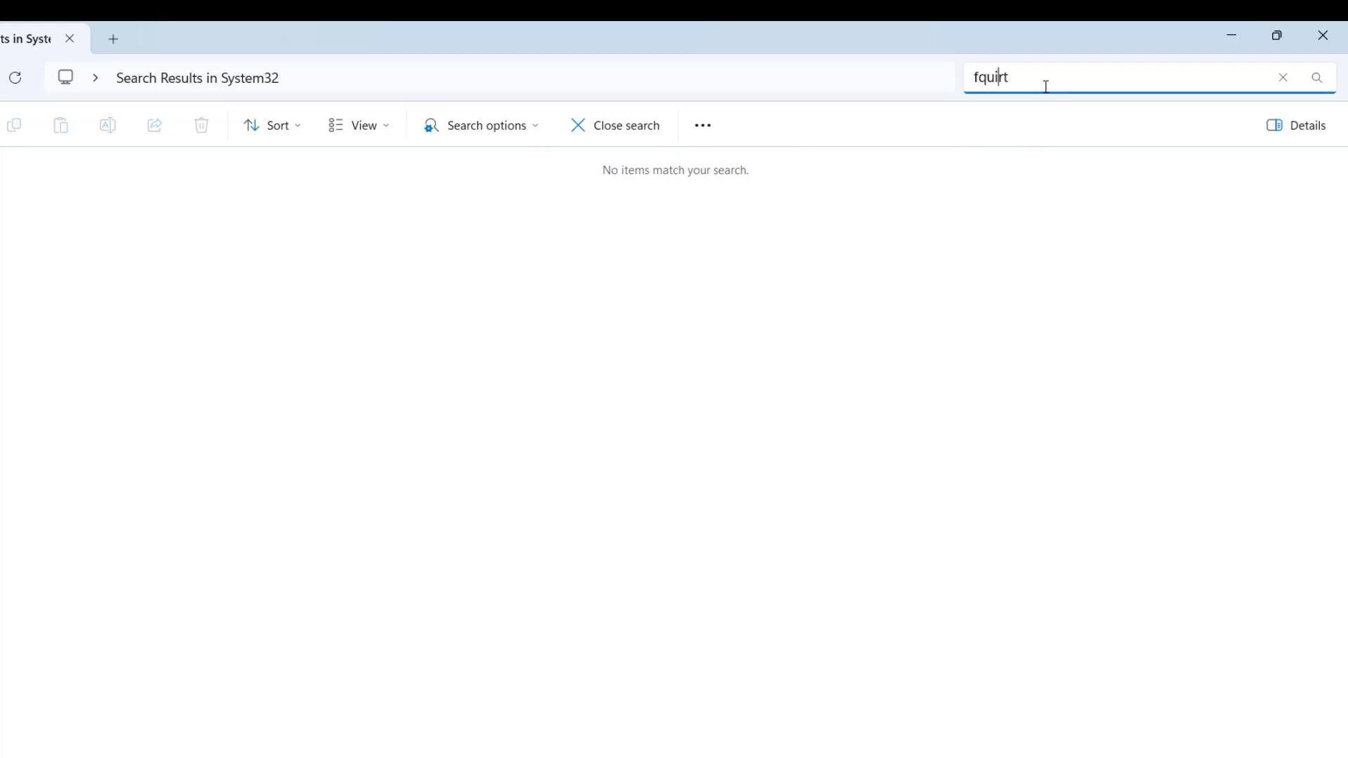
{"action": "type", "text": "s"}
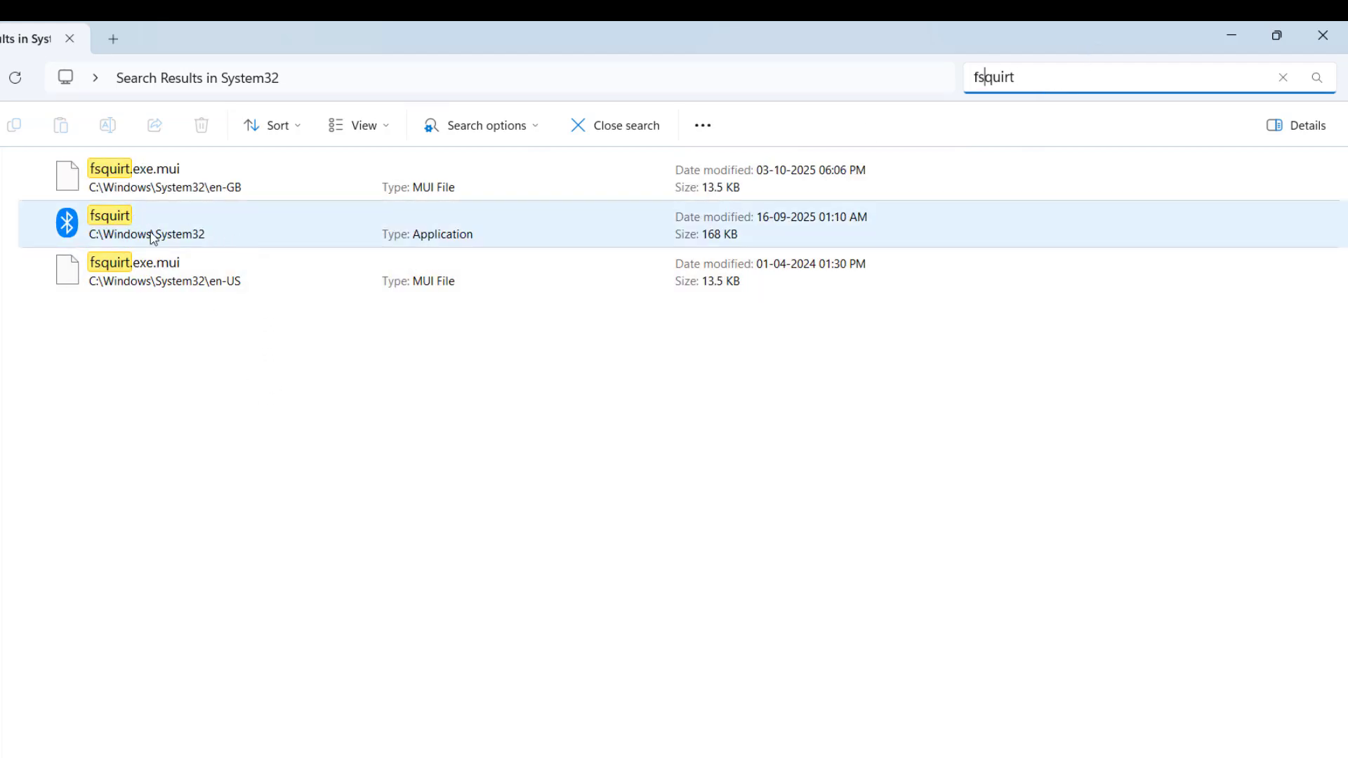
Create a desktop shortcut to the fsquirt application, and test it by opening and closing the Bluetooth File Transfer wizard.
{"action": "right_click", "coordinate": [172, 238]}
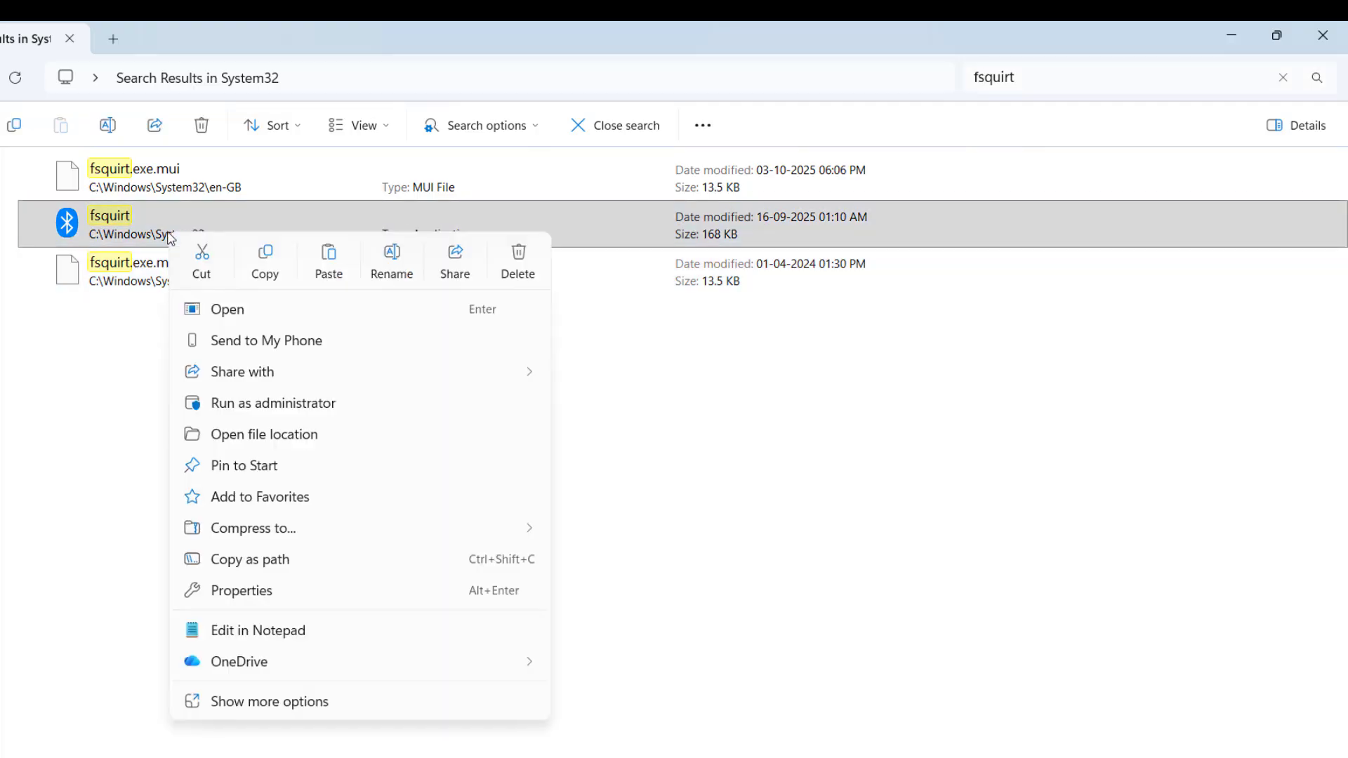
{"action": "left_click", "coordinate": [323, 704]}
{"action": "mouse_move", "coordinate": [327, 593]}
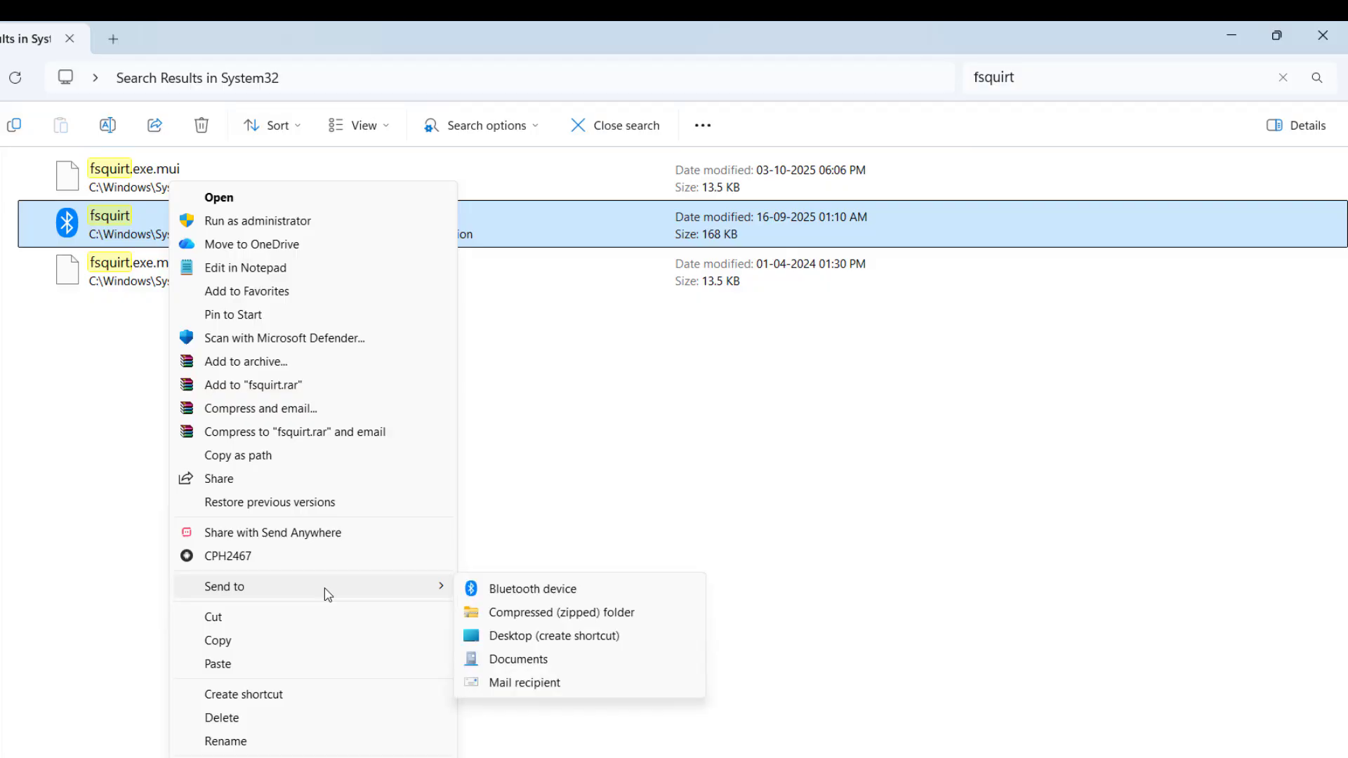
{"action": "left_click", "coordinate": [598, 636]}
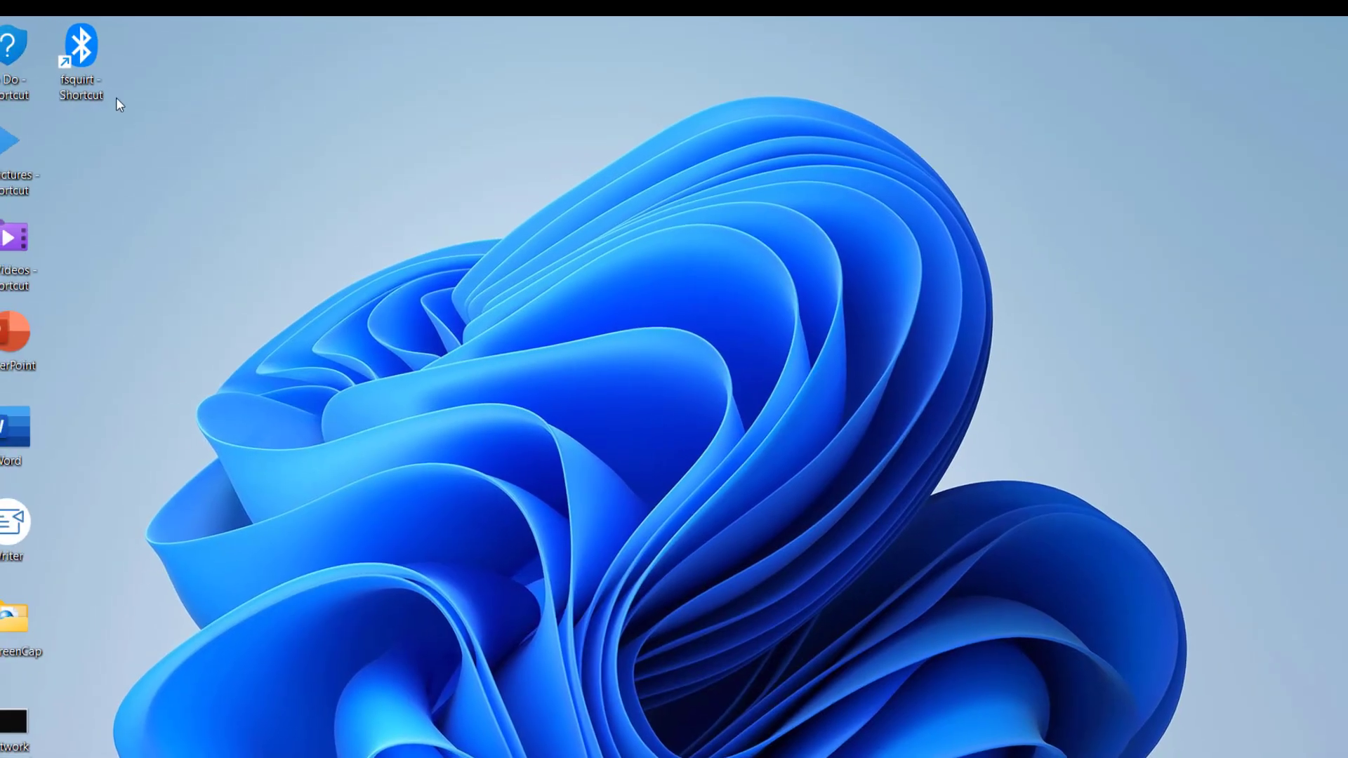
{"action": "double_click", "coordinate": [89, 62]}
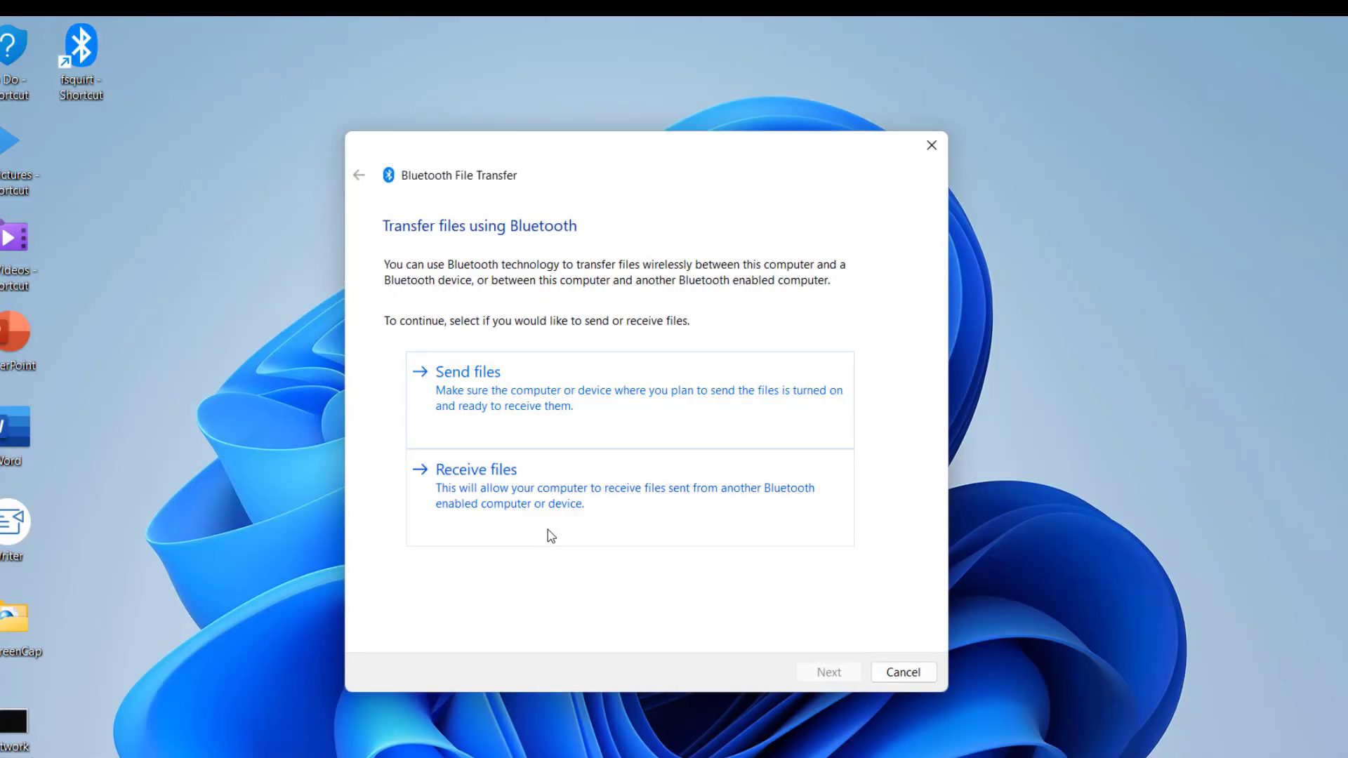
{"action": "key", "text": "Escape"}
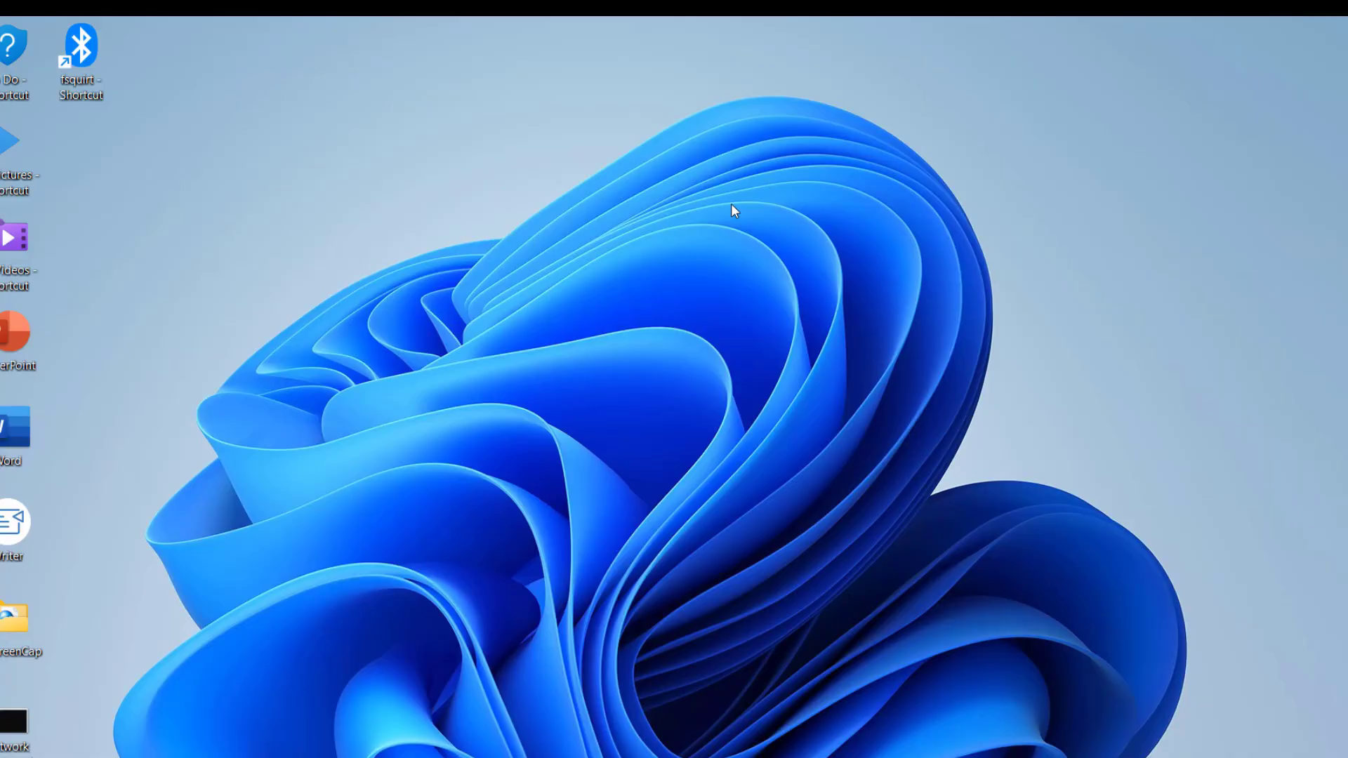